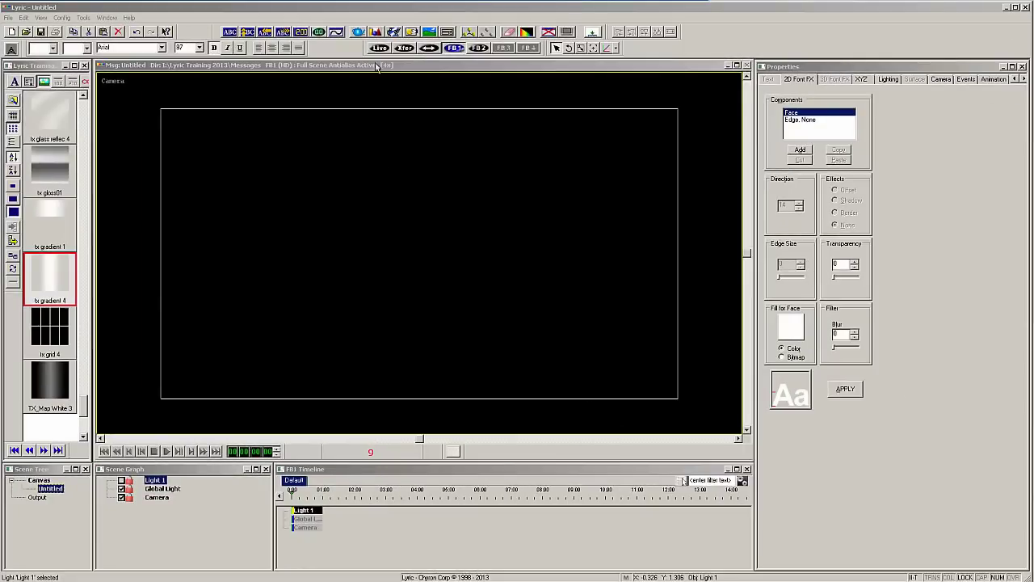
Add a Pod plugin object and place it along the canvas frame's lower edge at about X -1.37, Y -1.06.
click(376, 32)
double_click(527, 279)
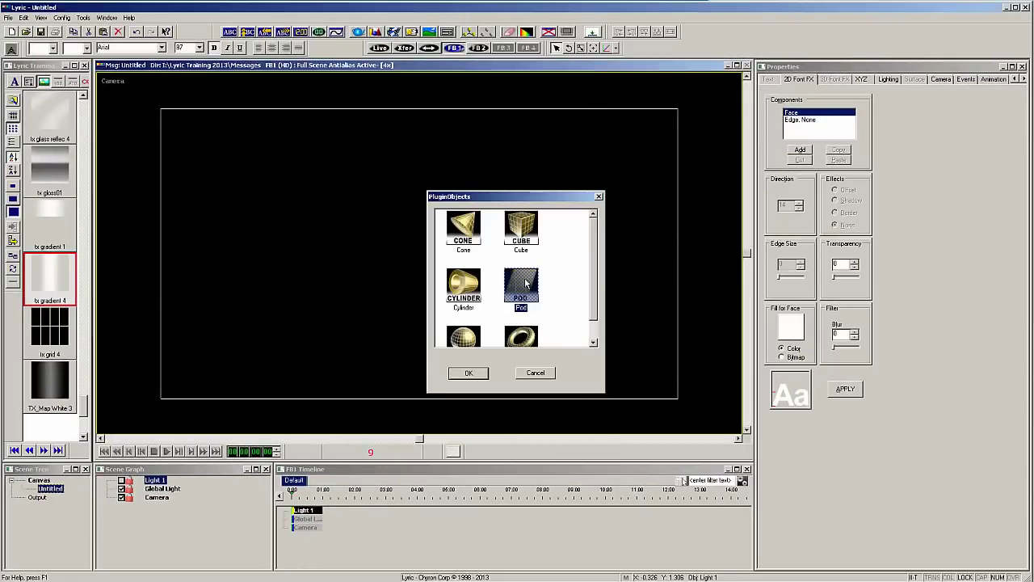
drag(476, 185, 289, 328)
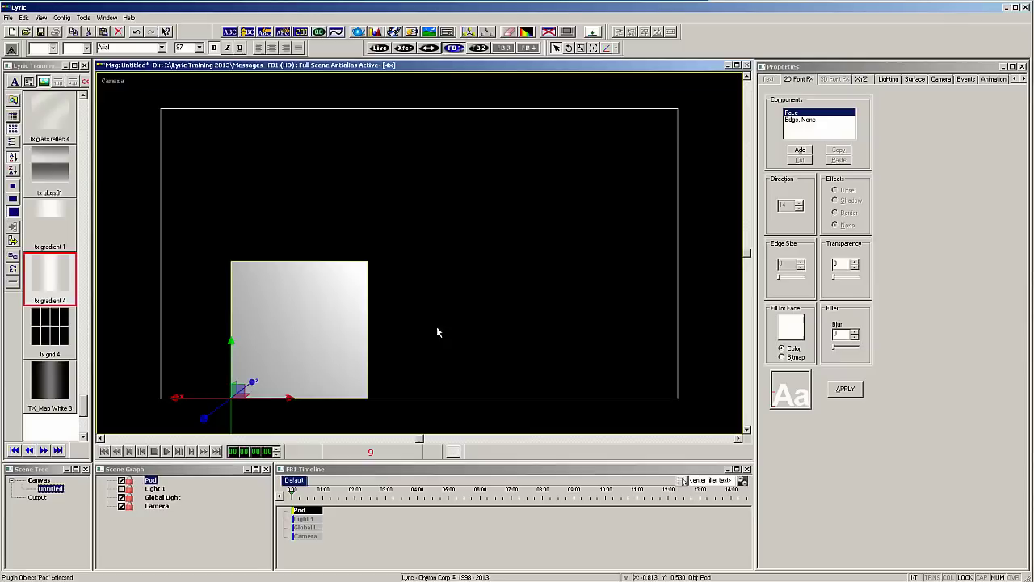
Unlock the pod's aspect ratio and reduce its Y scale to 0.200 so it forms a flat bar.
right_click(921, 191)
click(940, 230)
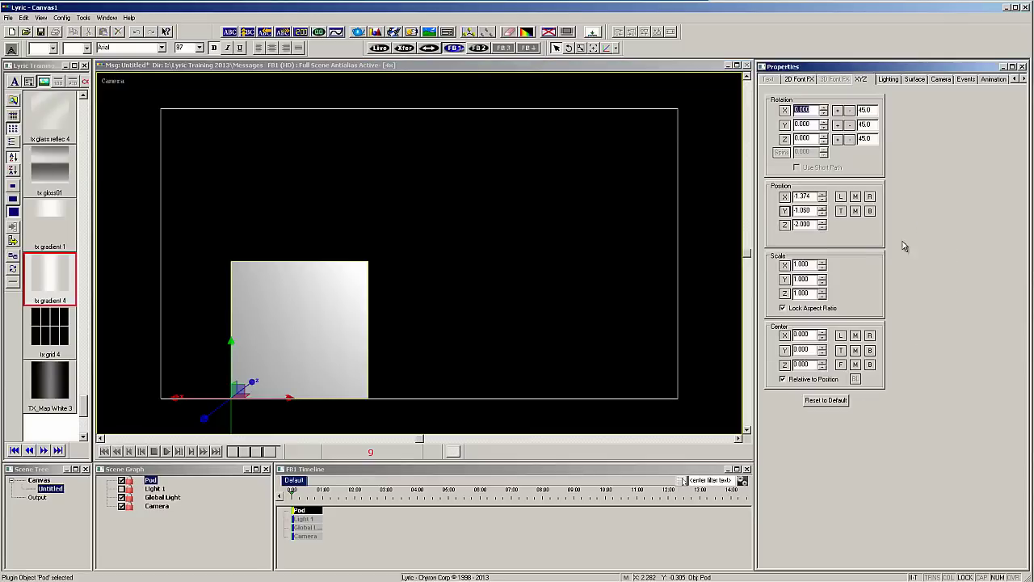
click(795, 308)
drag(823, 282, 823, 282)
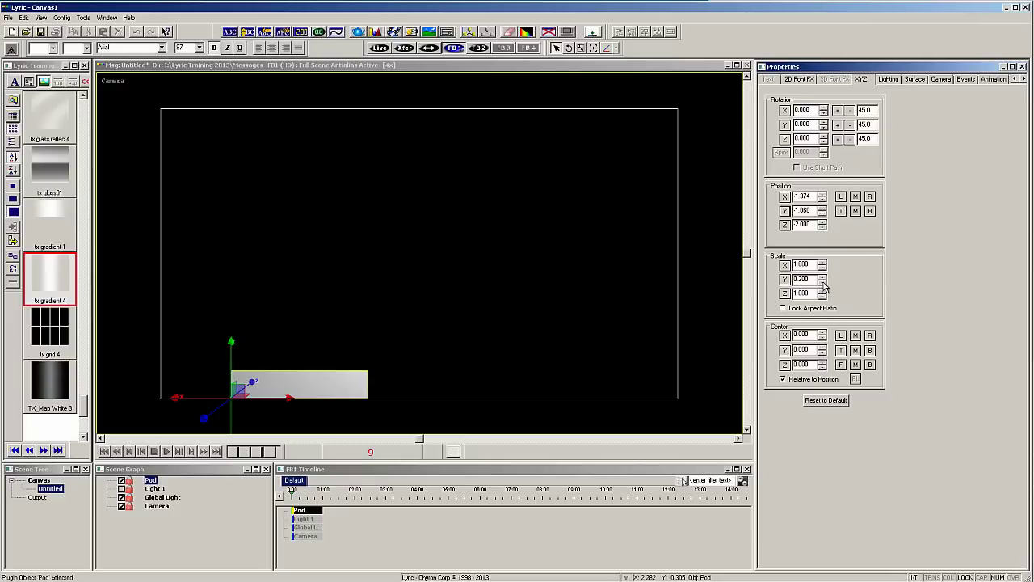
Find the Texture 11 image in the library and apply it as the texture on all surfaces of the pod.
click(30, 450)
click(30, 450)
click(30, 451)
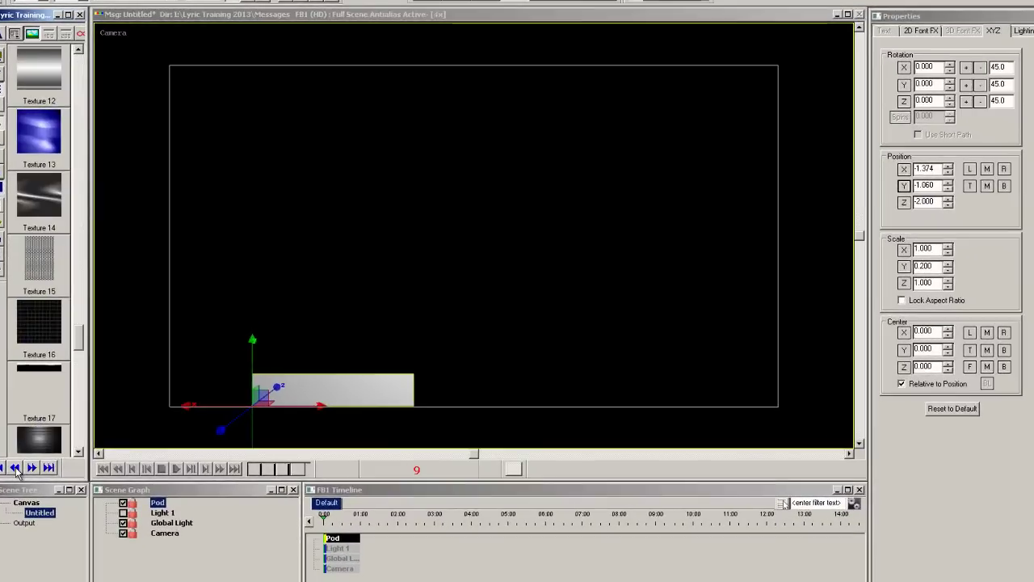
click(15, 468)
click(57, 441)
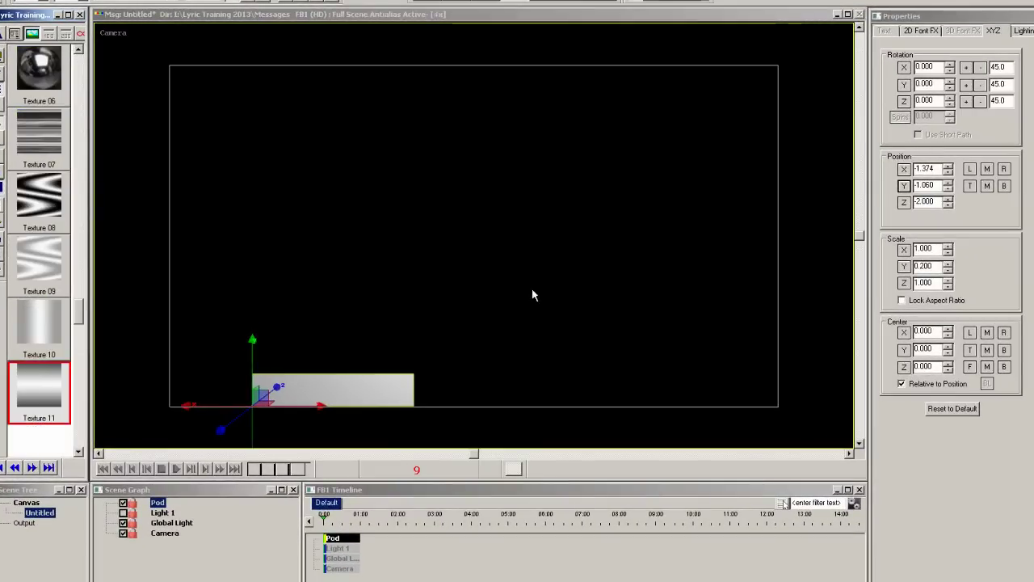
click(1017, 31)
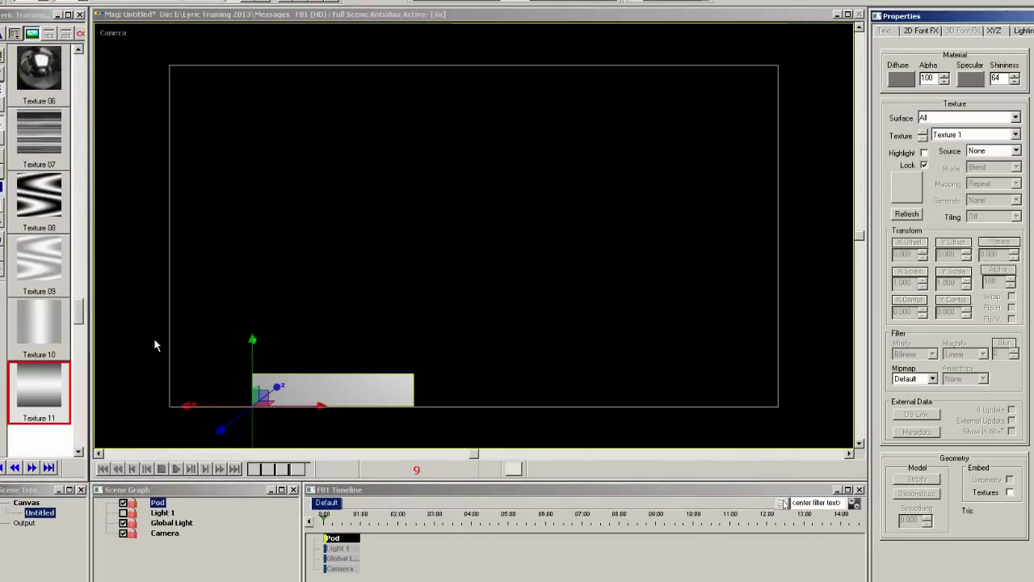
drag(37, 384, 910, 181)
Set the pod's diffuse material color to pure red and its specular color to black.
click(902, 79)
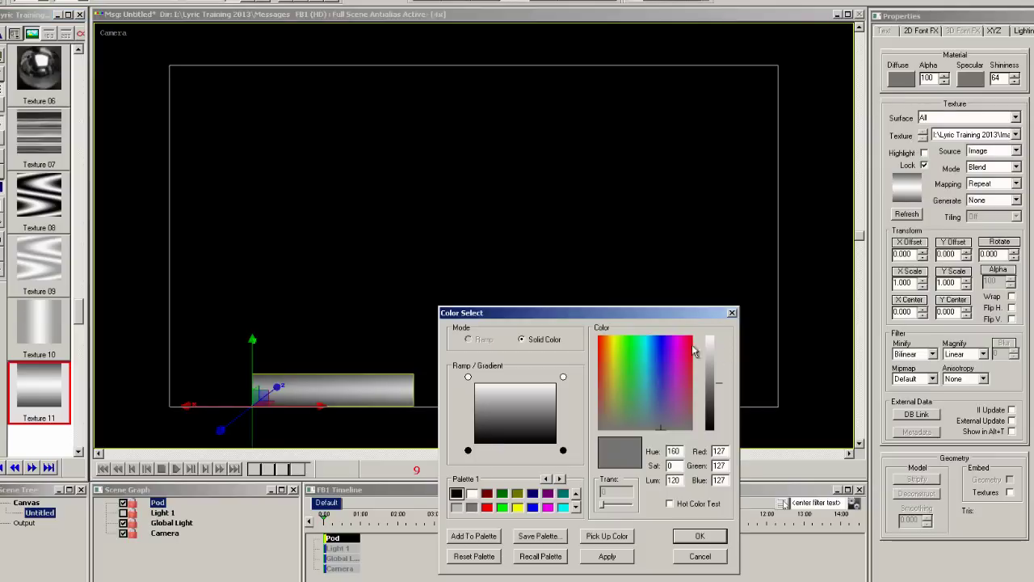
click(599, 340)
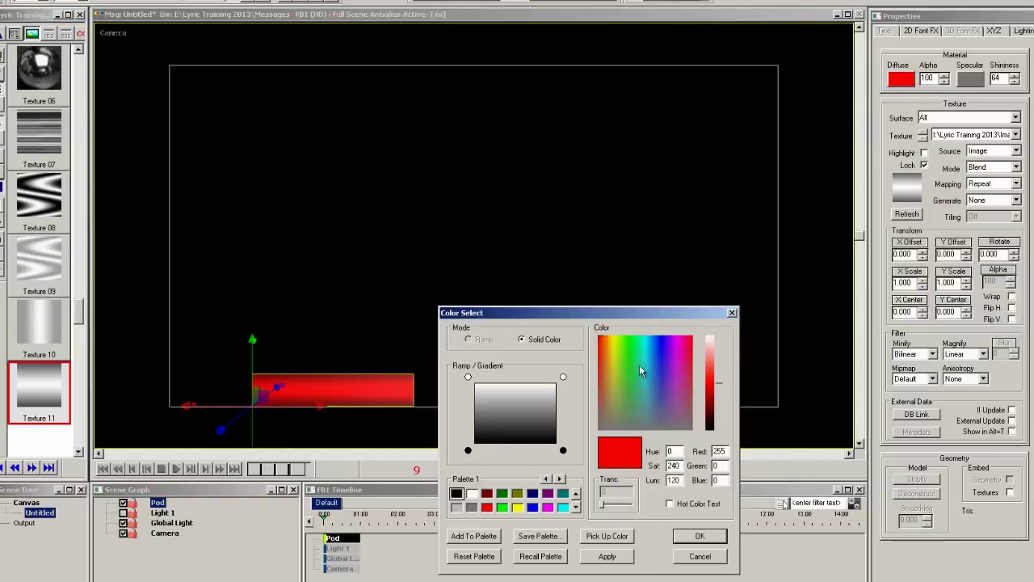
click(702, 537)
click(970, 79)
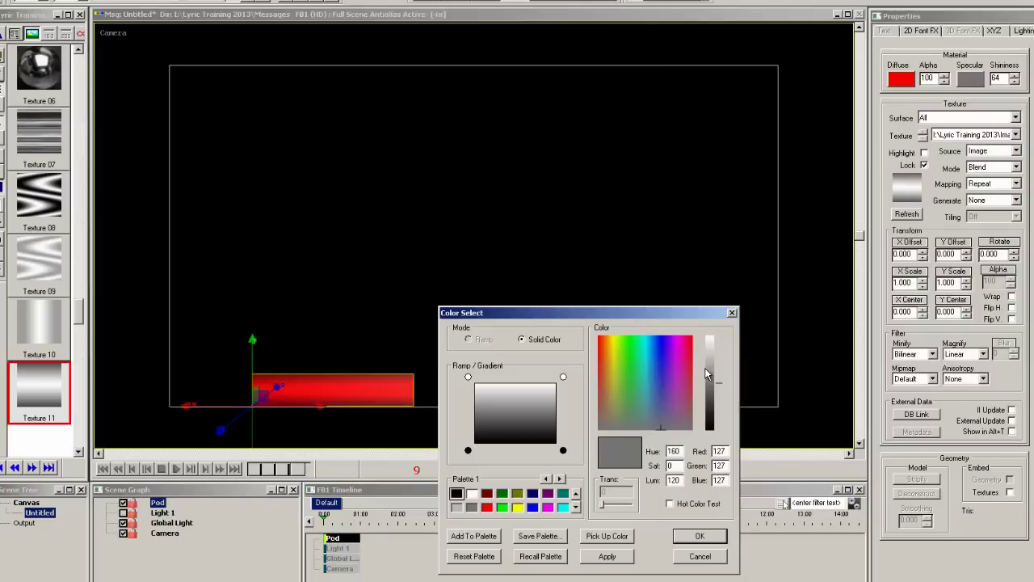
drag(716, 382, 716, 433)
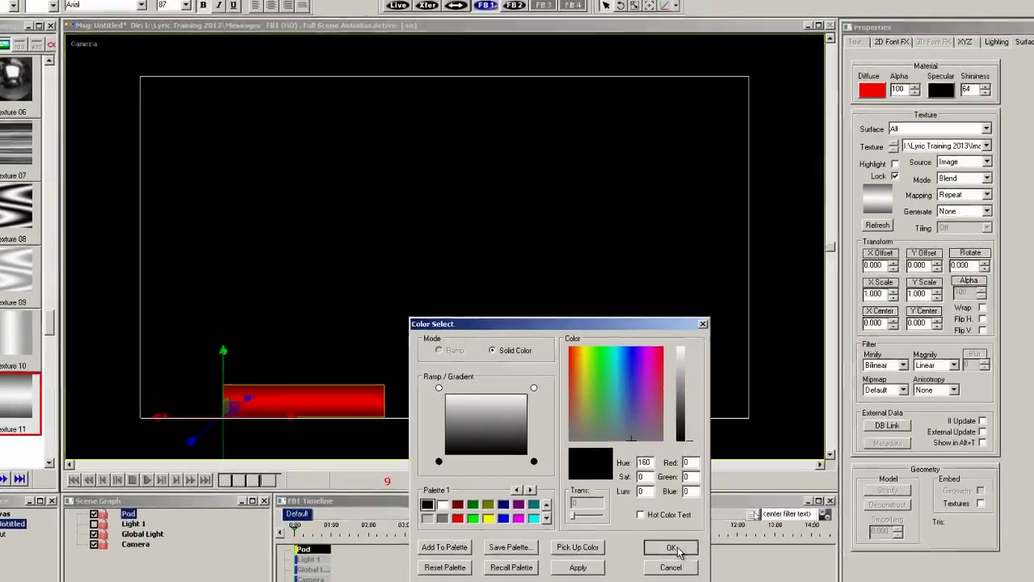
click(673, 548)
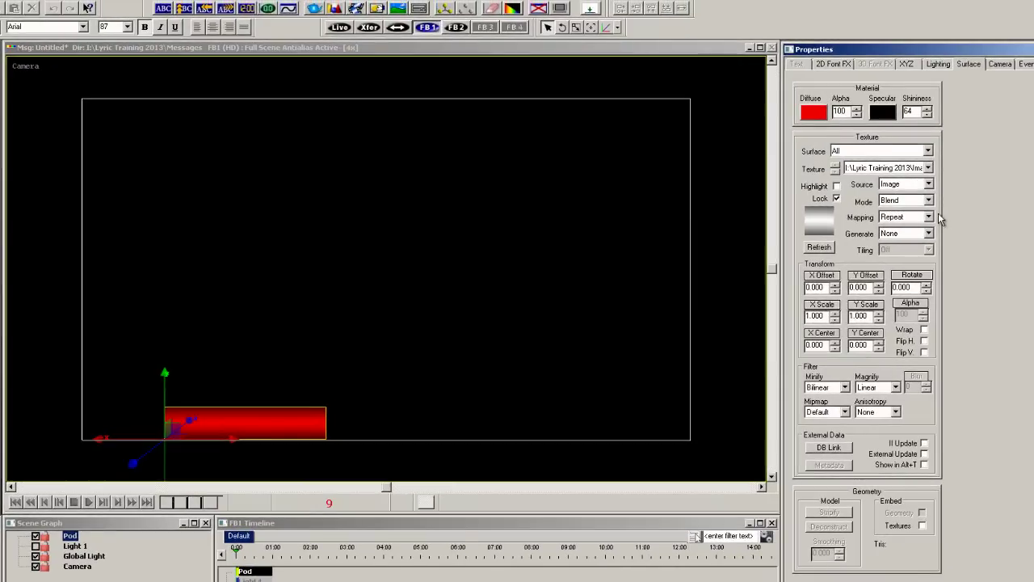
Enable Maintain Shape and Skew Textures in the pod's plugin parameters and set its skew to 0.5.
right_click(999, 194)
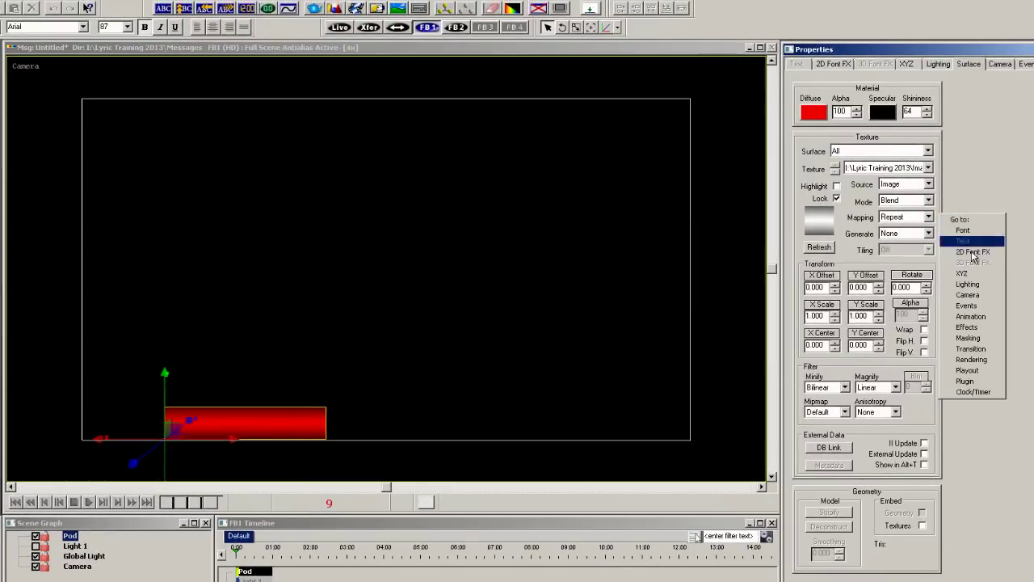
click(971, 381)
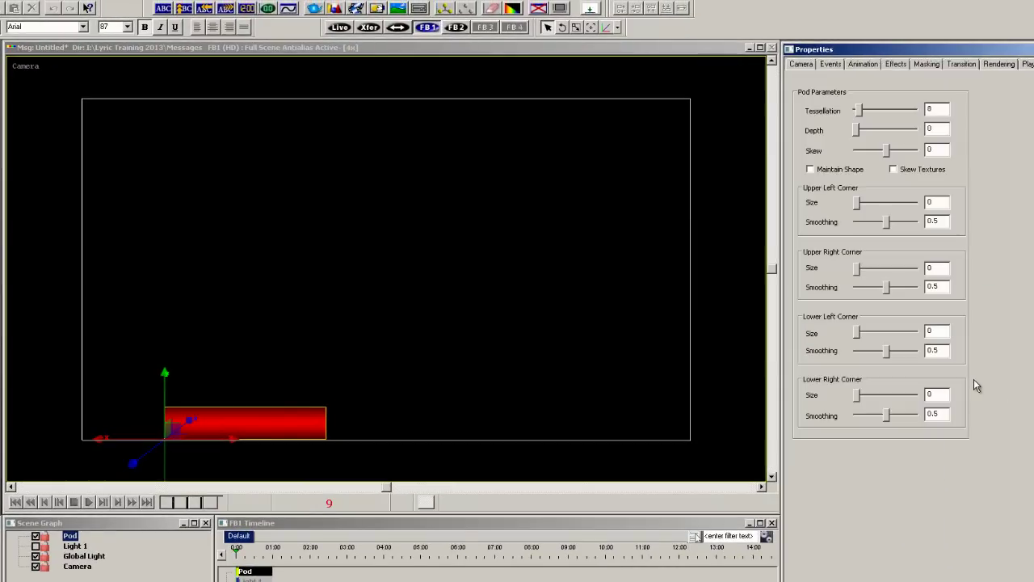
click(812, 170)
click(893, 168)
drag(888, 152, 904, 158)
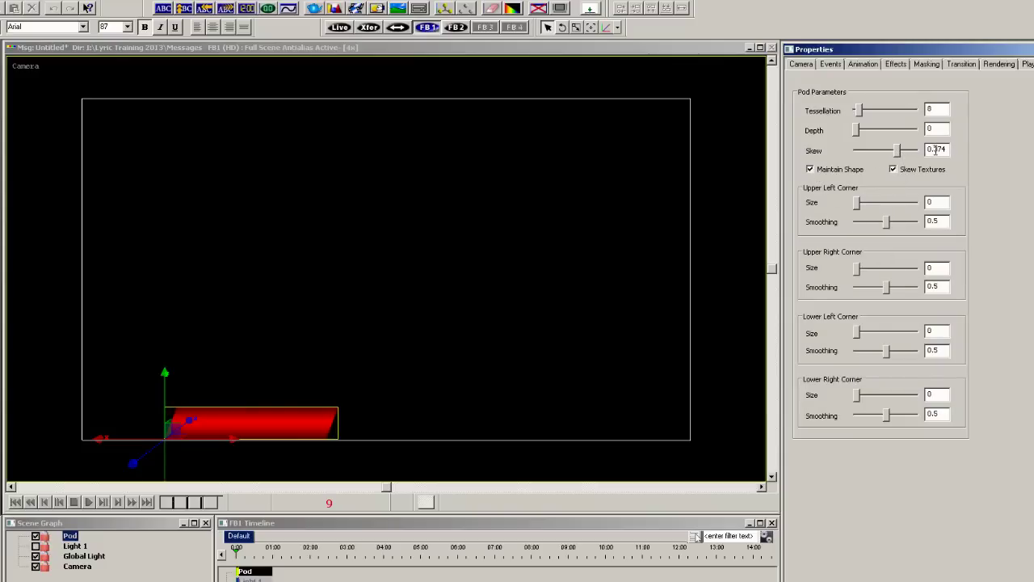
text(5)
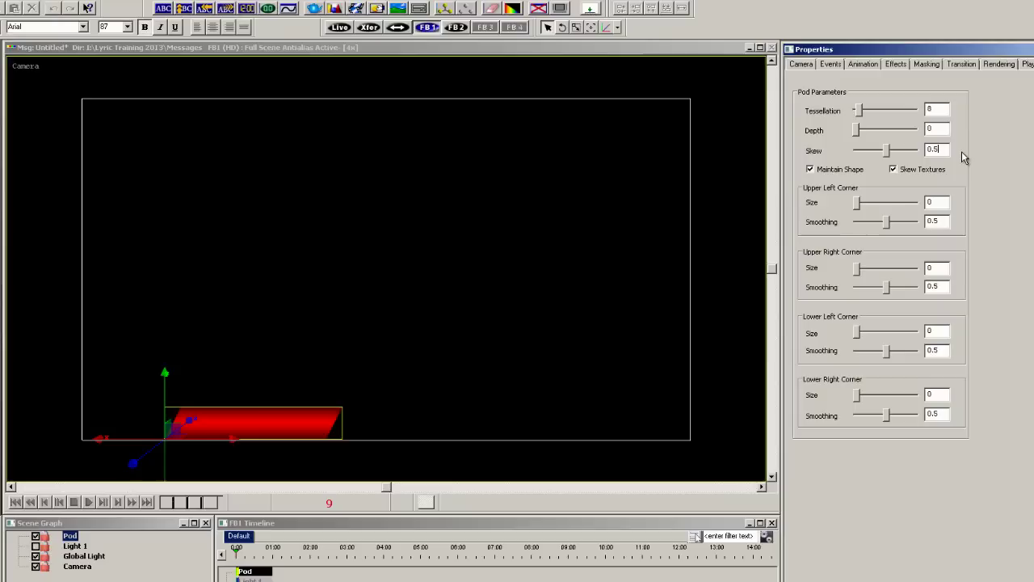
Raise the pod's tessellation to 100 and round its upper left corner with size 0.1 and smoothing 1.
drag(862, 111, 932, 113)
drag(858, 206, 869, 208)
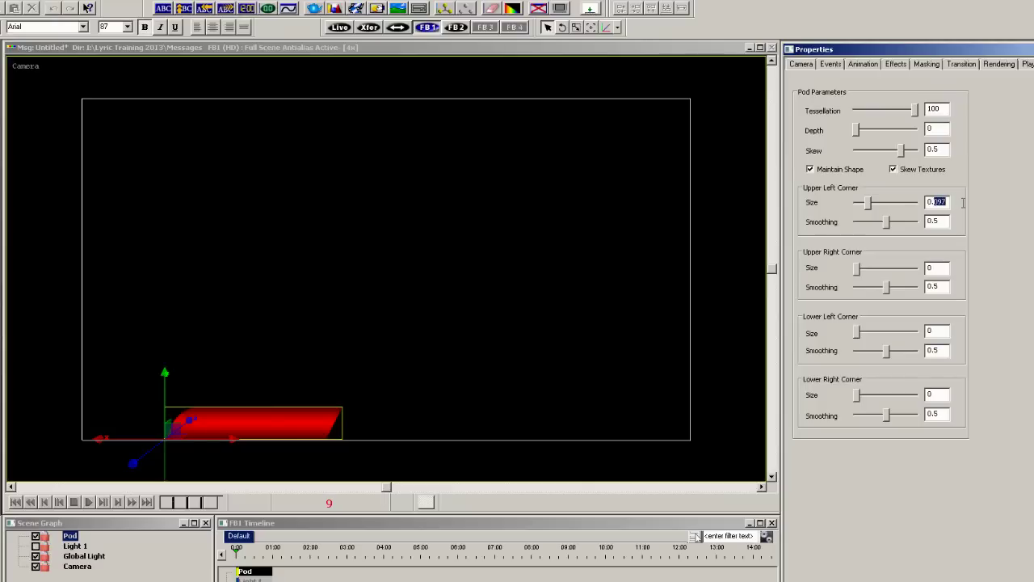
text(1)
drag(885, 228, 935, 229)
Round the pod's lower right corner with size 0.1 and smoothing 1.
drag(857, 398, 881, 396)
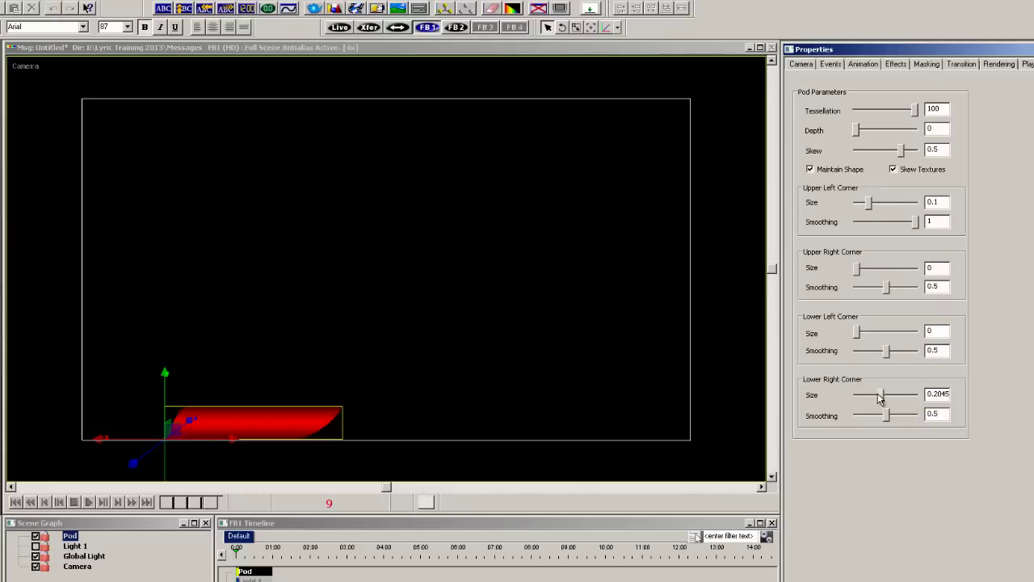
double_click(936, 396)
text(1)
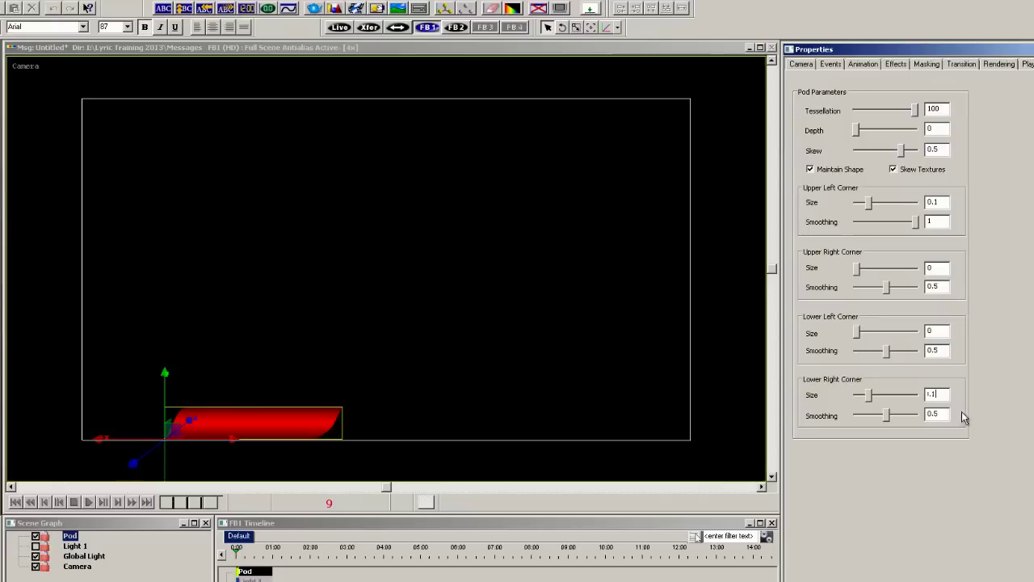
drag(887, 416, 963, 418)
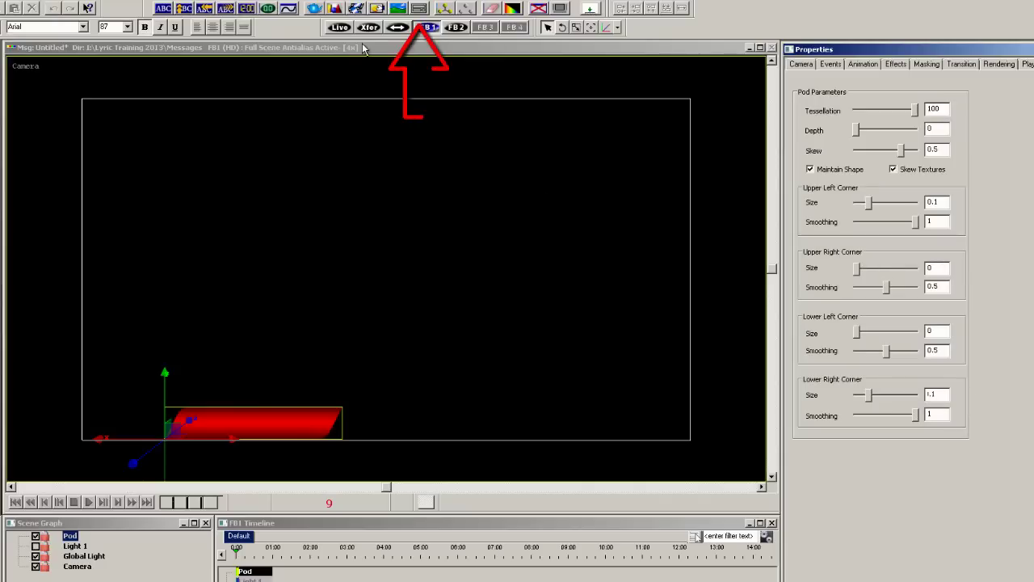
Add a 3D text template to the scene and enter the text NAME SUPER in it.
click(430, 30)
click(419, 9)
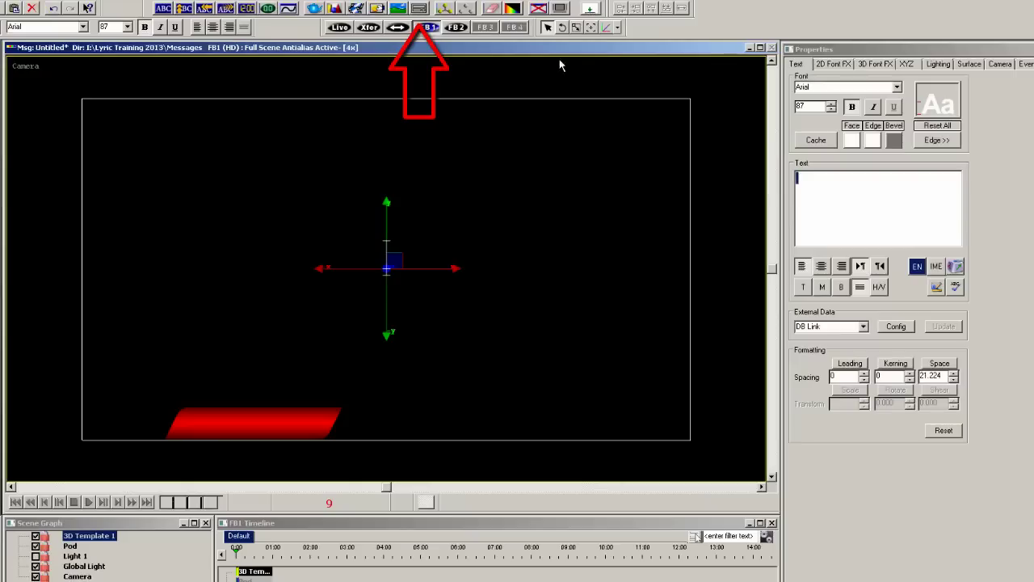
click(813, 189)
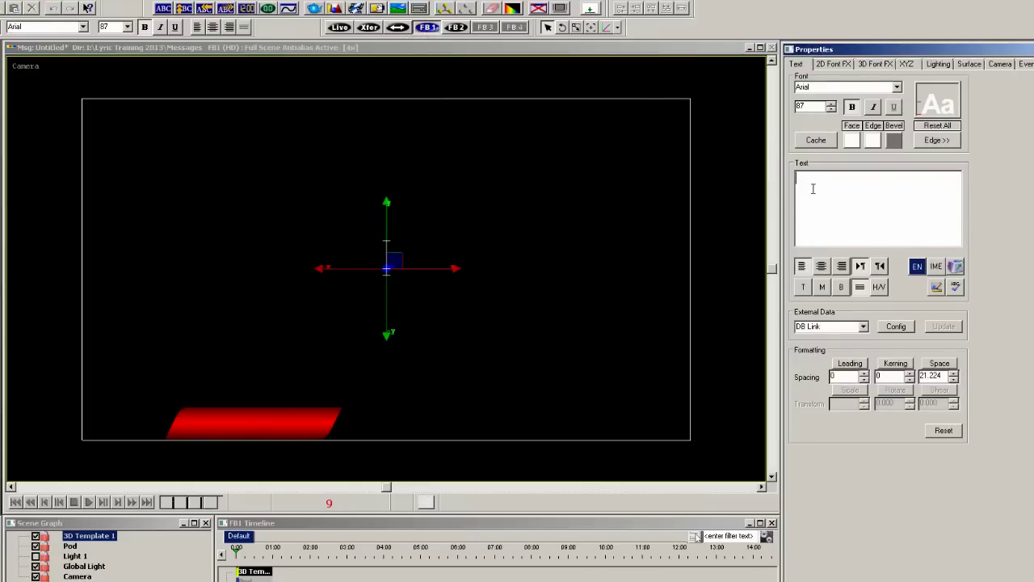
text(NAME SUPER)
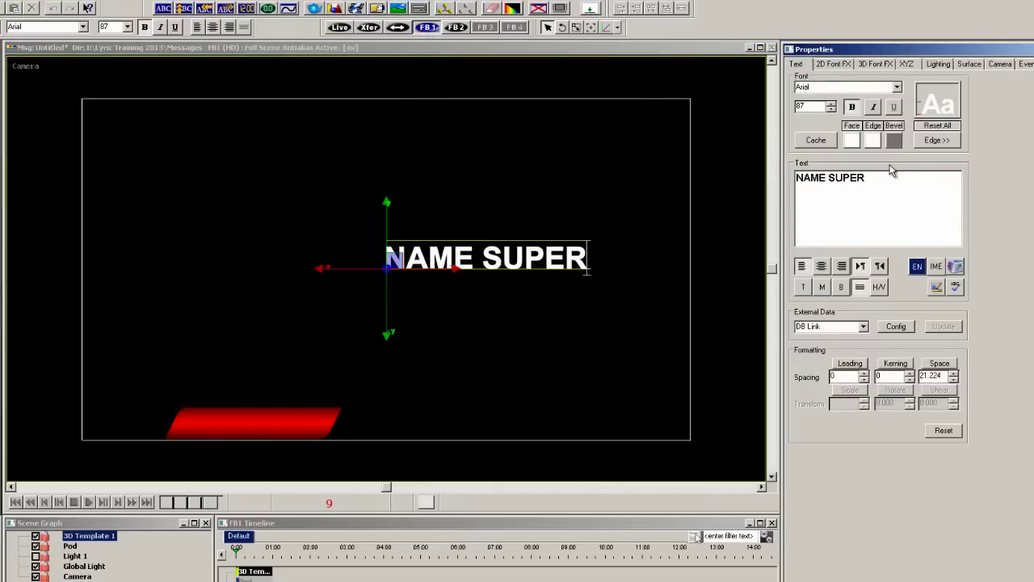
Reduce the NAME SUPER text to font size 85 and move it over the red bar.
key(ctrl+a)
click(832, 110)
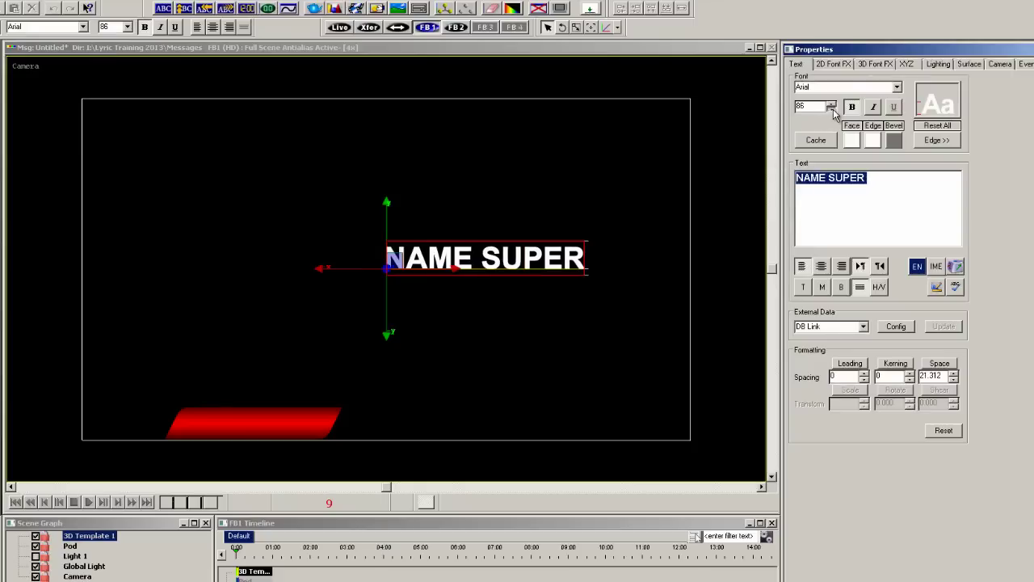
click(832, 110)
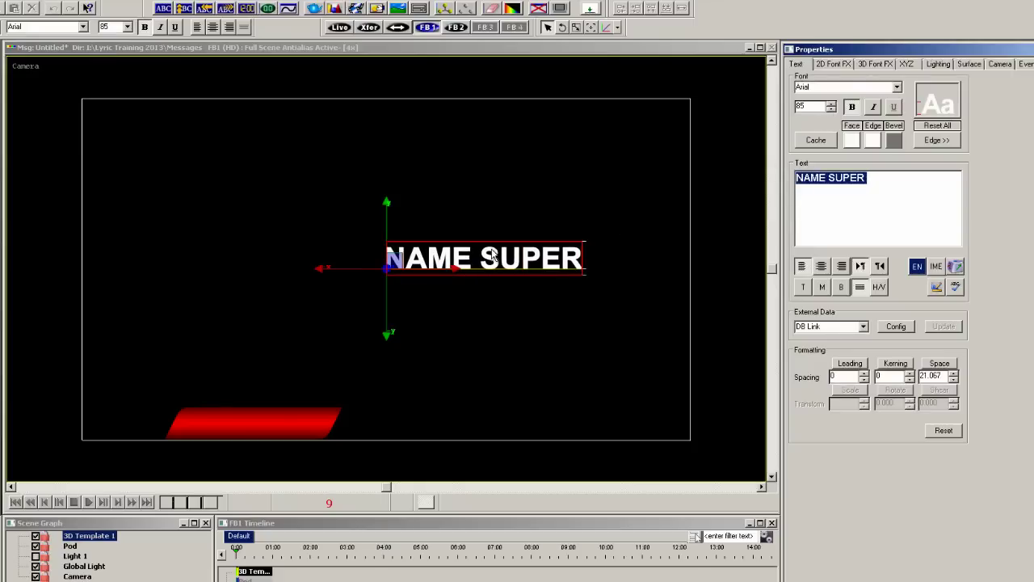
drag(480, 231, 285, 400)
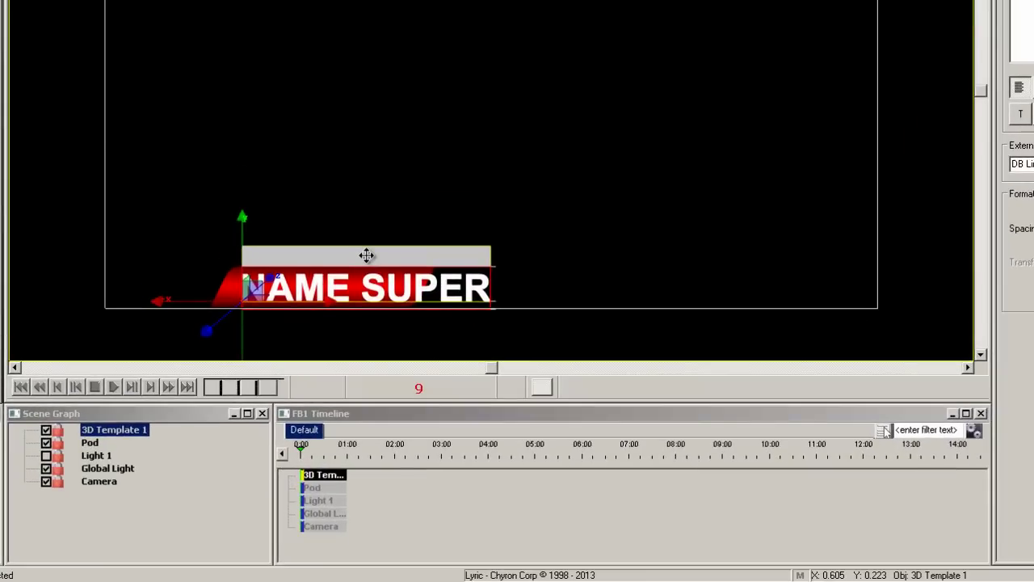
Rename the text template to Name Super and the pod to Bar FG in the scene graph.
click(120, 434)
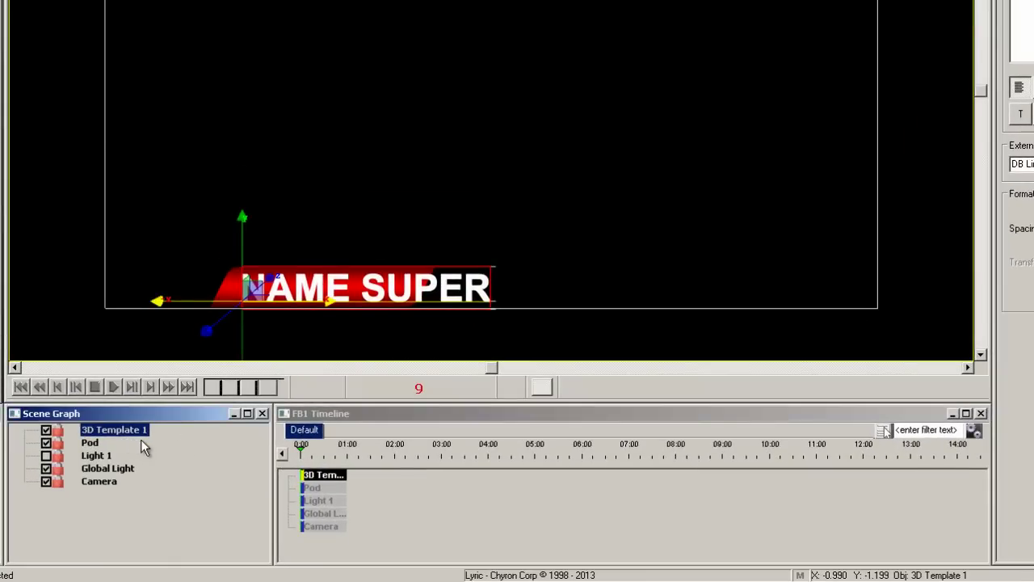
text(Name)
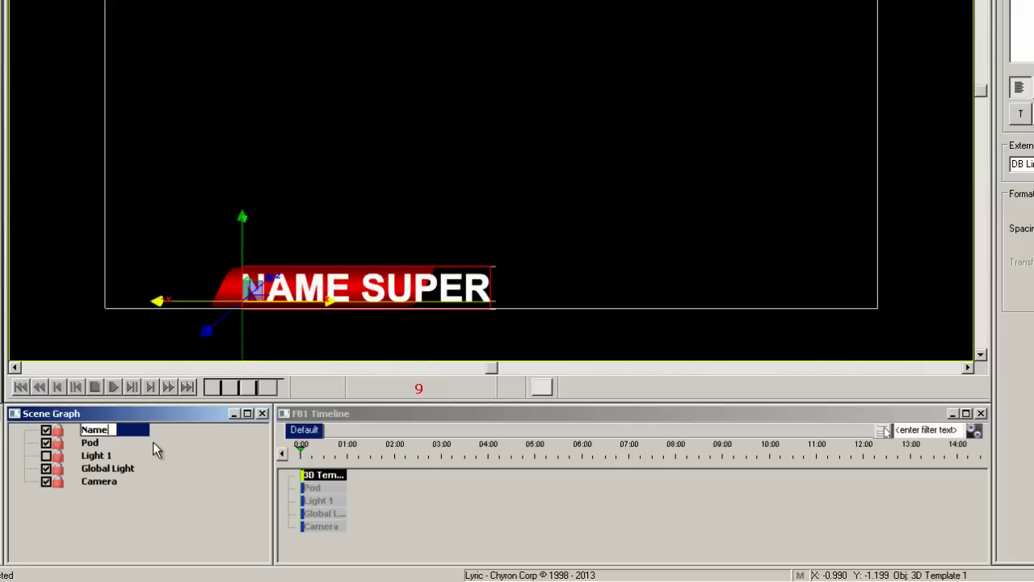
text( Super)
click(154, 442)
key(F2)
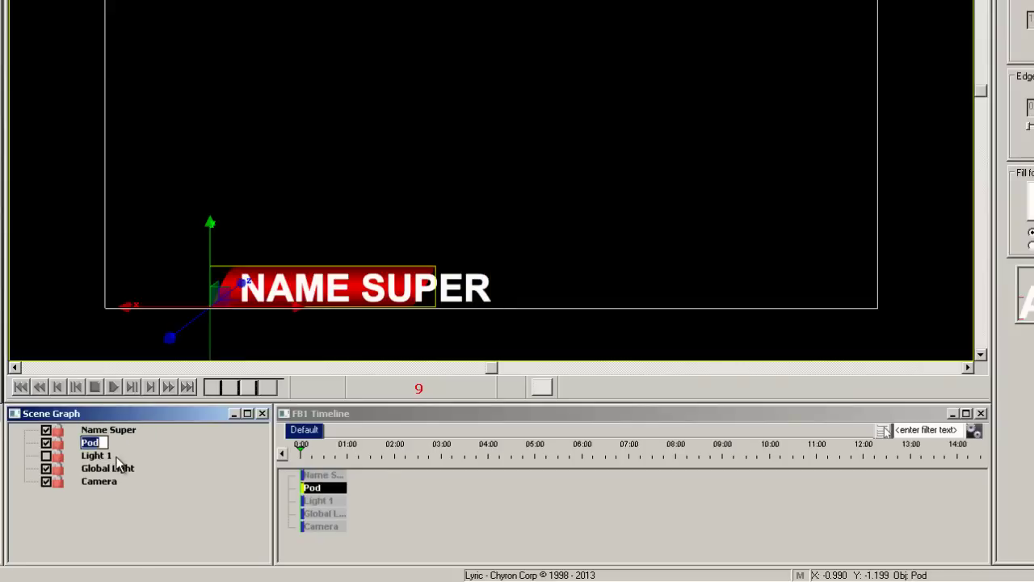
text(Bar FG)
key(Return)
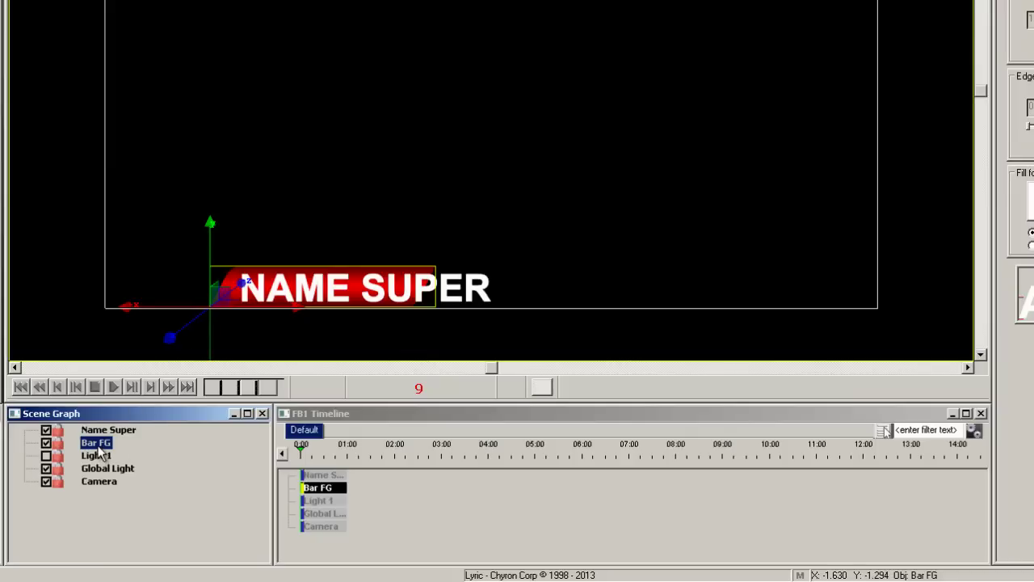
Make Bar FG auto-follow the Name Super node in X position, left point to left point, with an offset of -0.100.
right_click(97, 445)
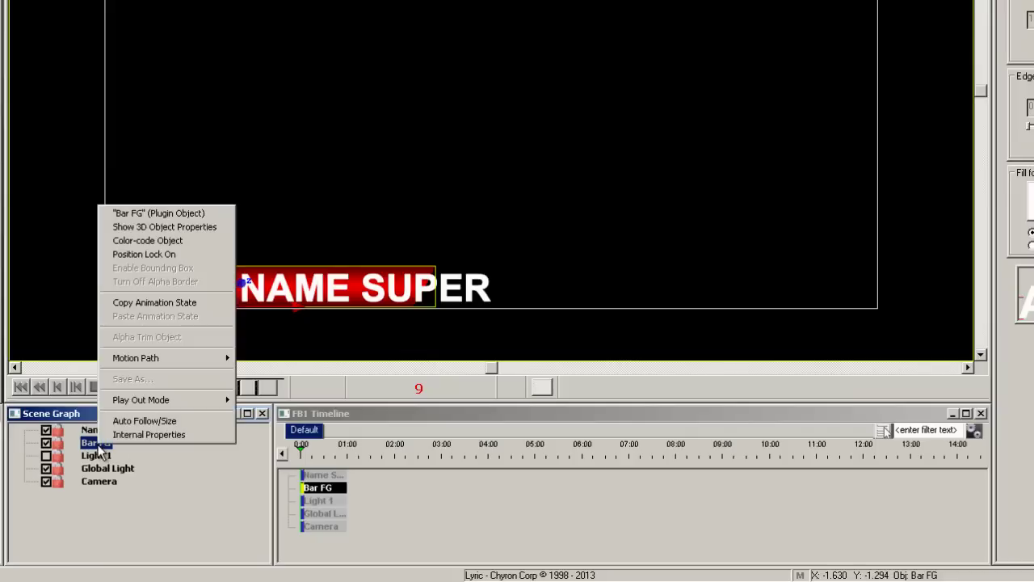
click(147, 420)
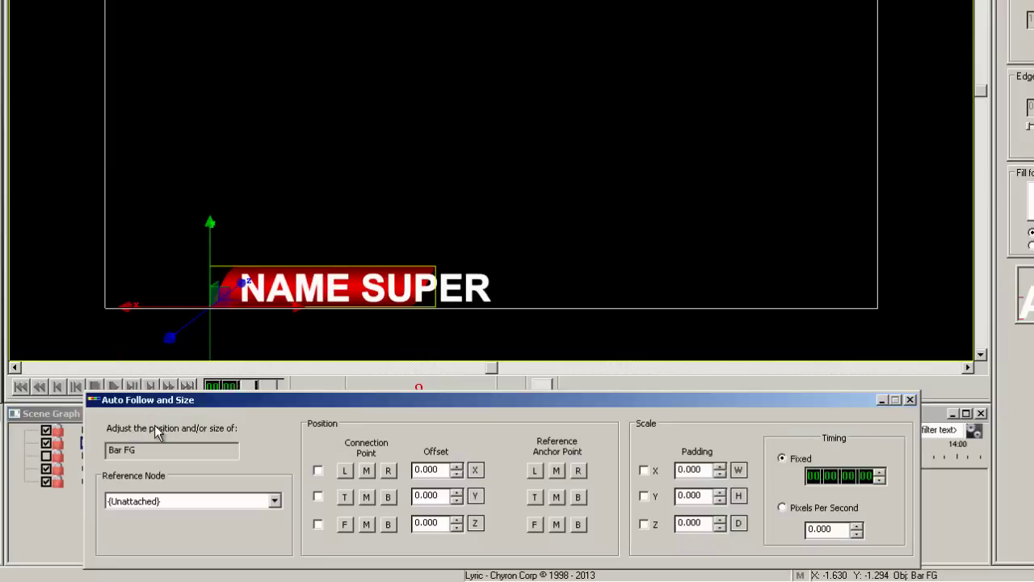
click(275, 501)
click(228, 556)
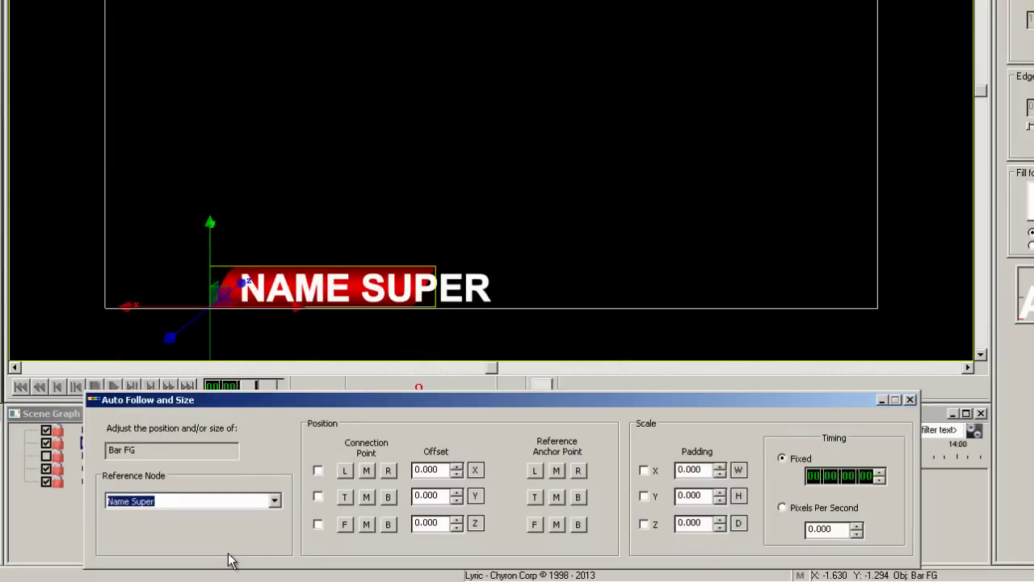
click(318, 470)
click(456, 474)
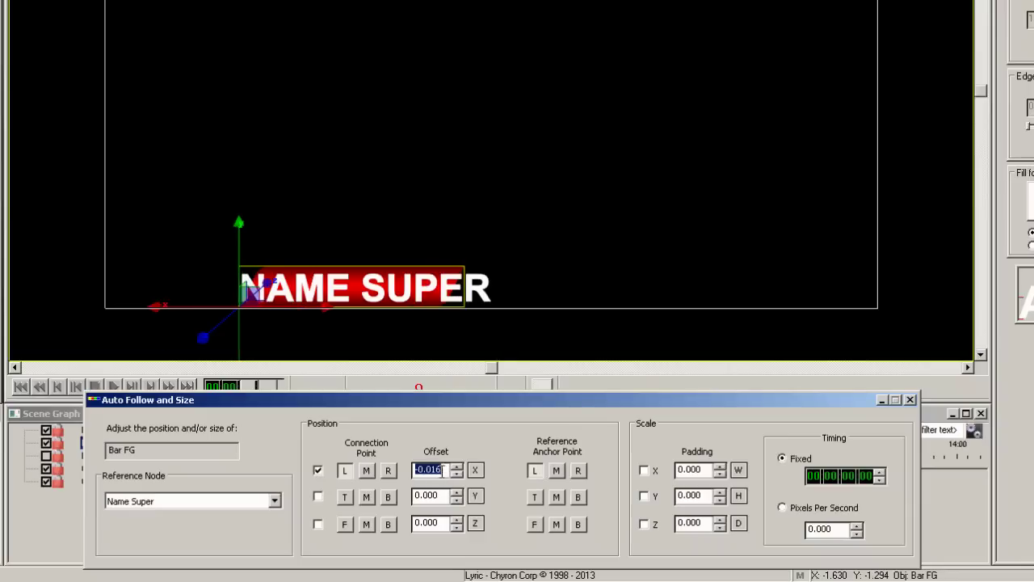
click(457, 475)
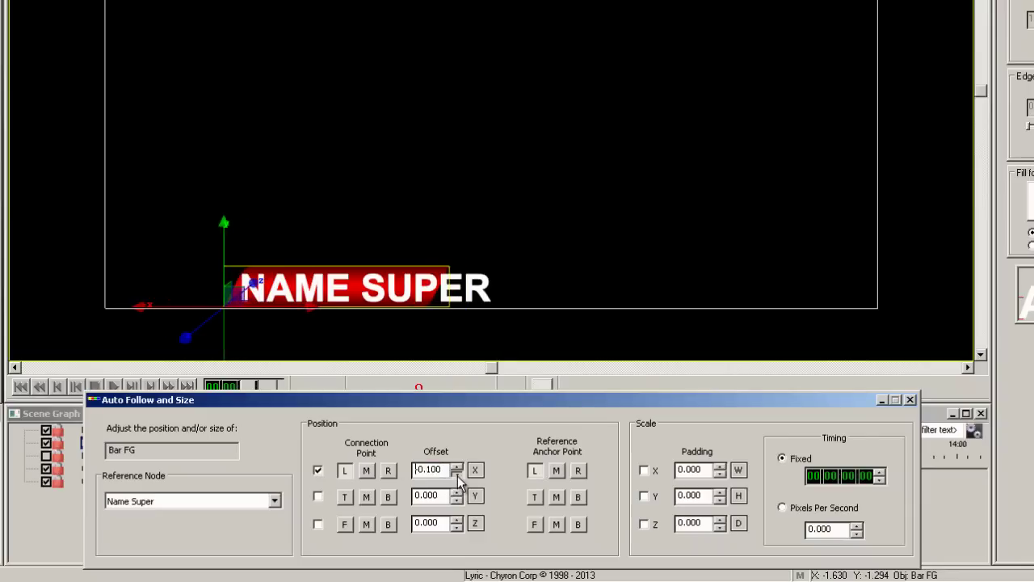
Set Bar FG's auto-follow X offset to -0.160 and enable X scaling to Name Super with 0.330 padding.
click(457, 475)
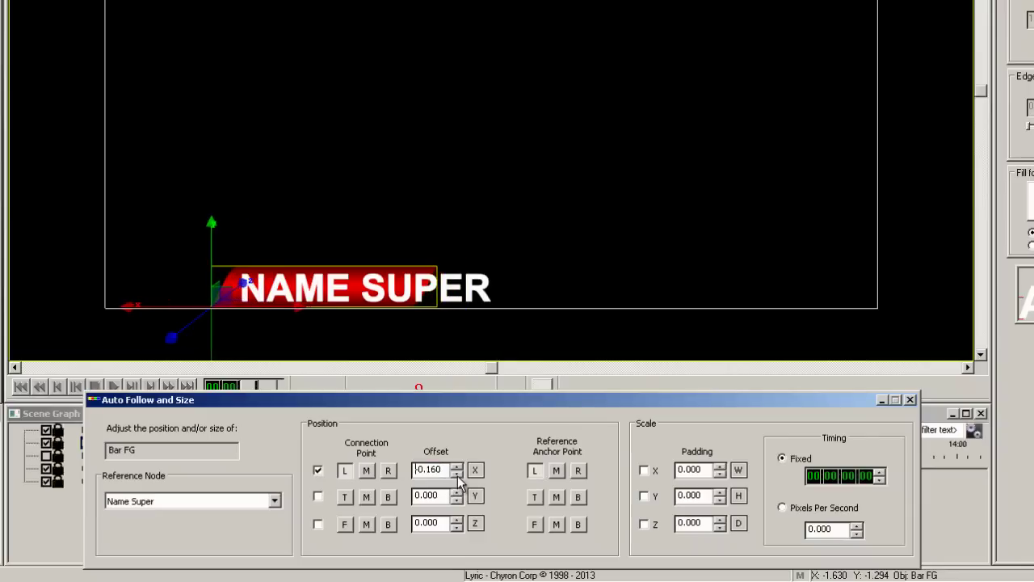
click(645, 470)
click(720, 467)
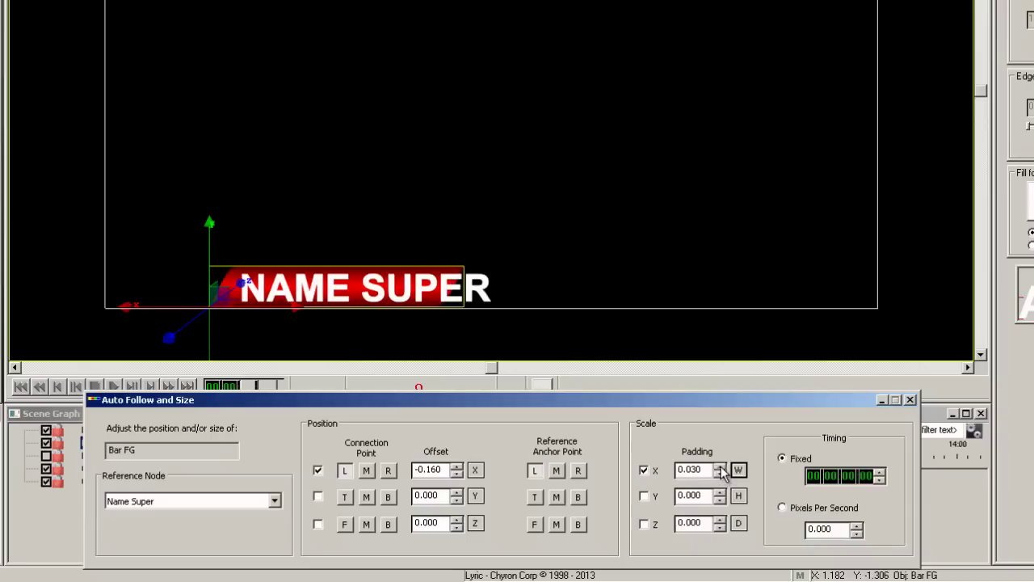
click(720, 467)
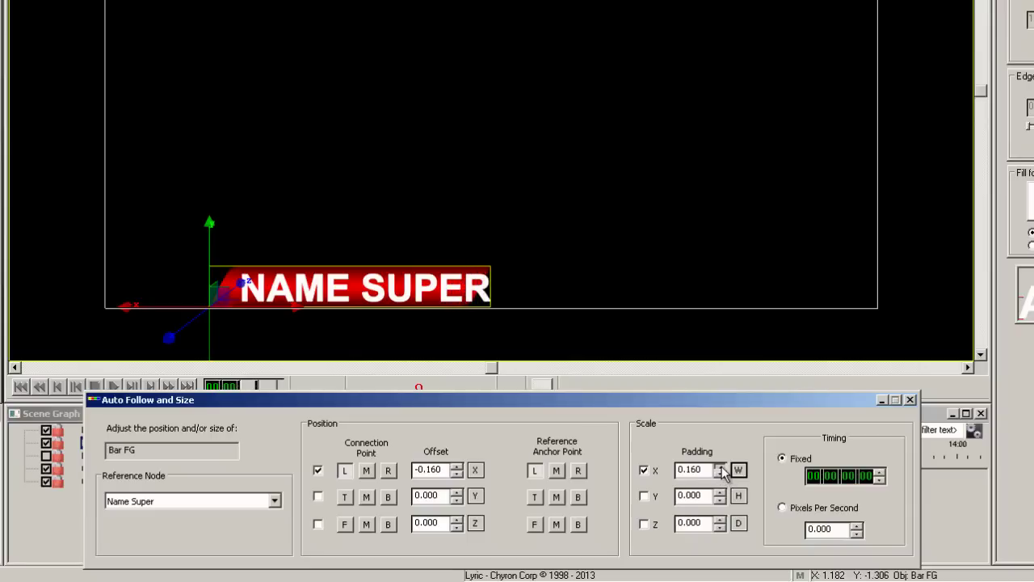
click(720, 467)
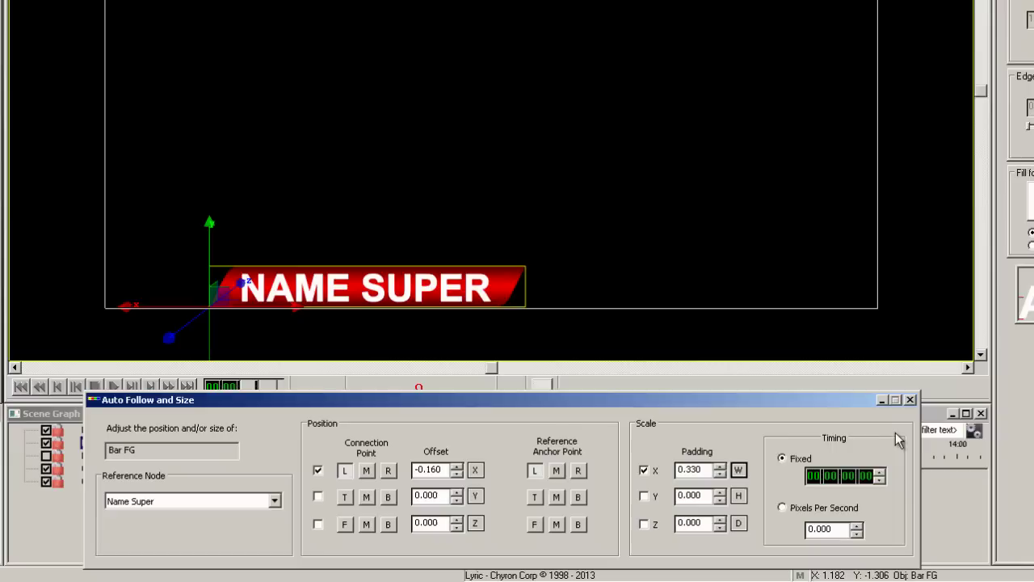
click(910, 399)
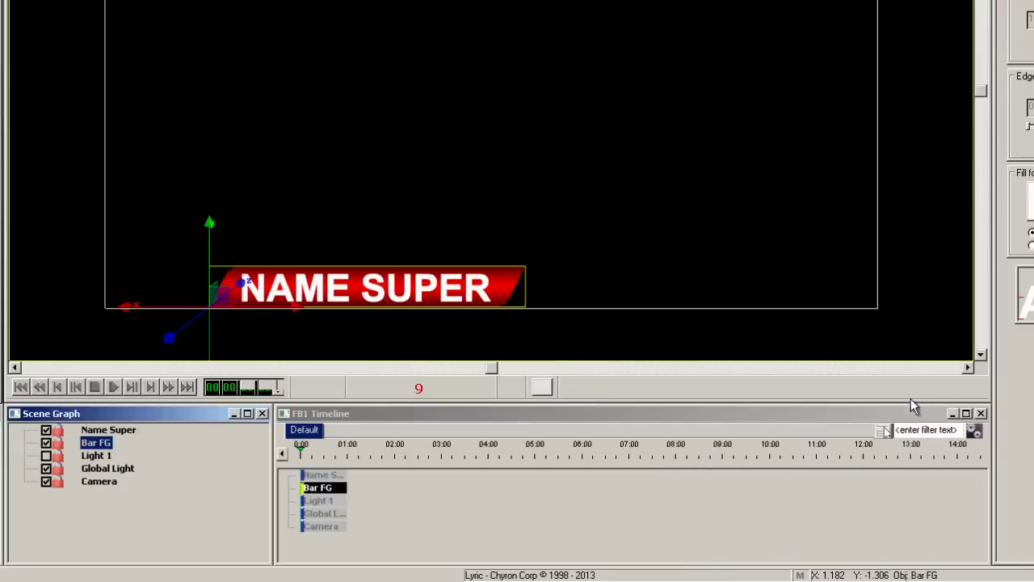
Enable width size-to-fit, Auto Erase and All Caps in the Name Super 3D text template properties.
click(115, 431)
right_click(117, 432)
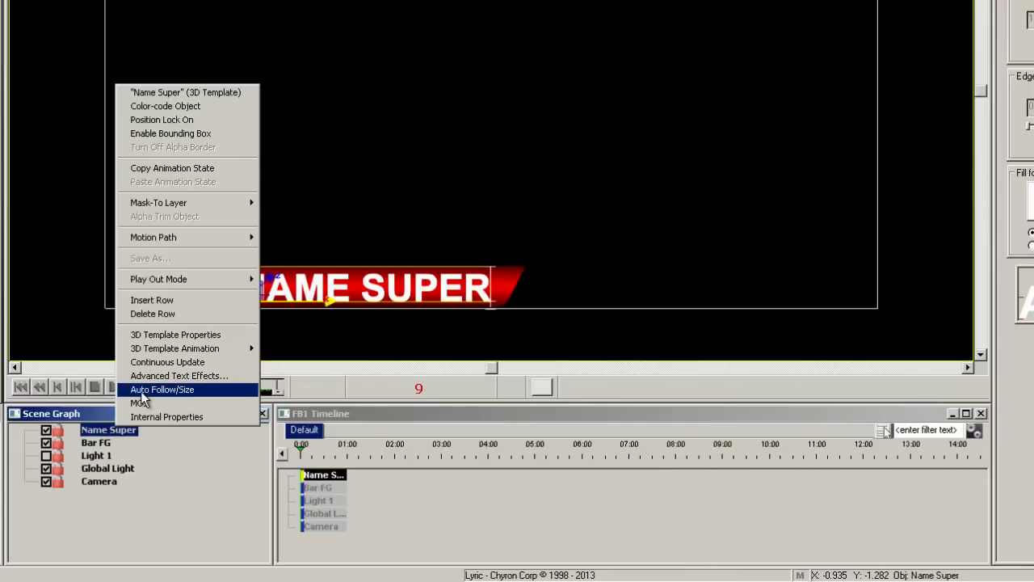
click(172, 335)
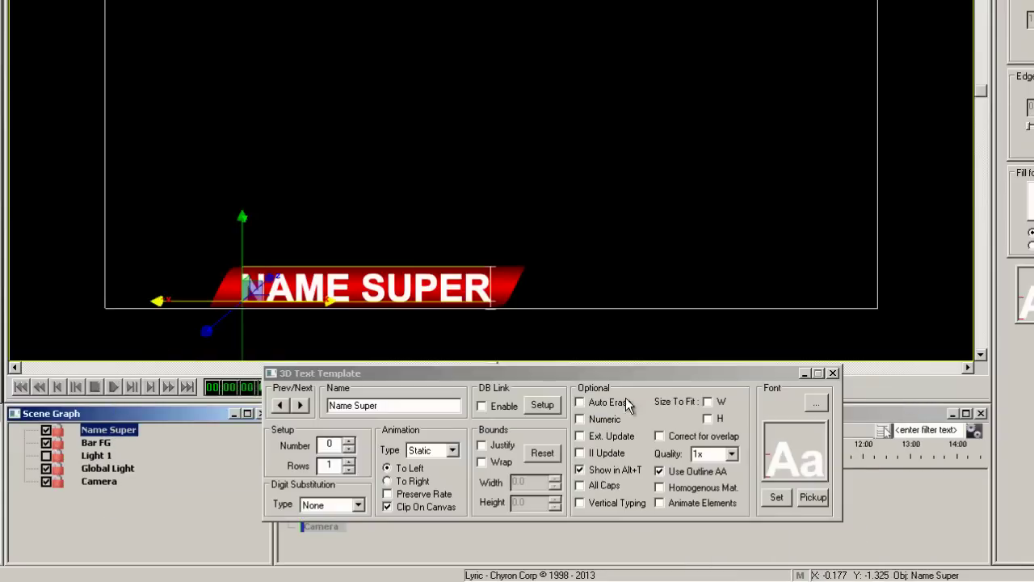
click(708, 402)
click(582, 403)
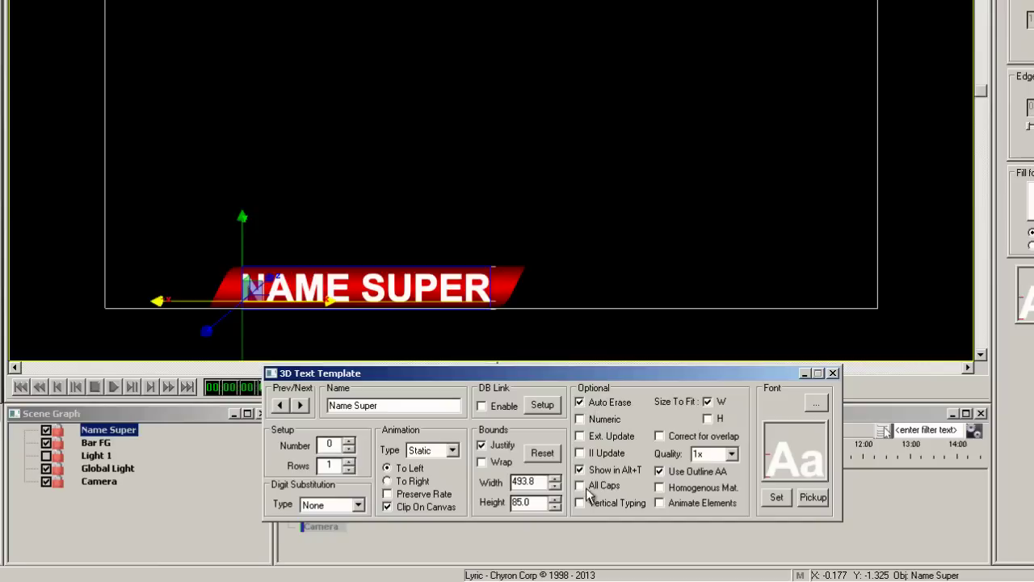
click(581, 486)
Widen the Name Super template's text bounds to a width of about 954.6.
drag(518, 483, 1033, 485)
drag(516, 483, 1033, 478)
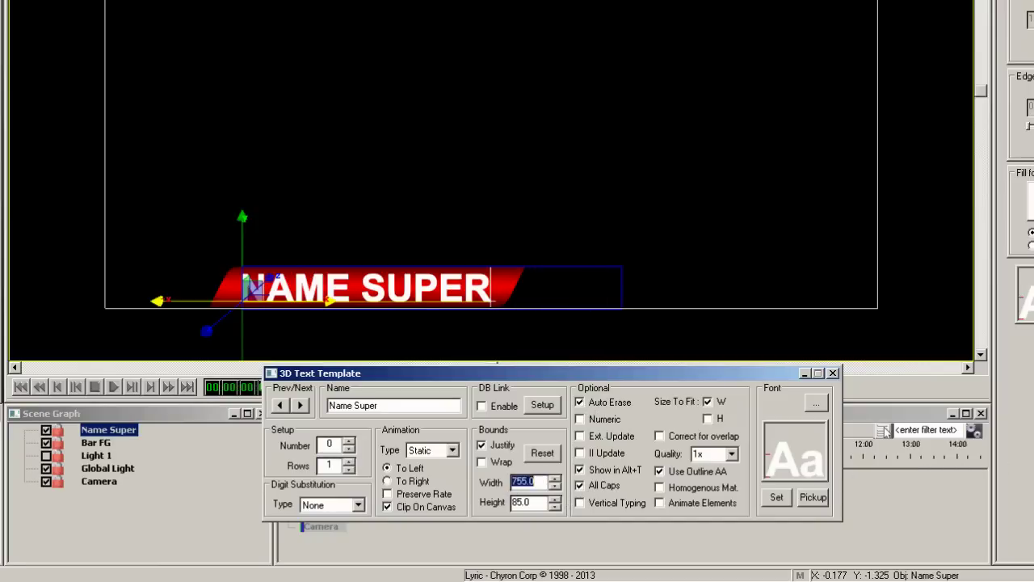
drag(556, 480, 565, 275)
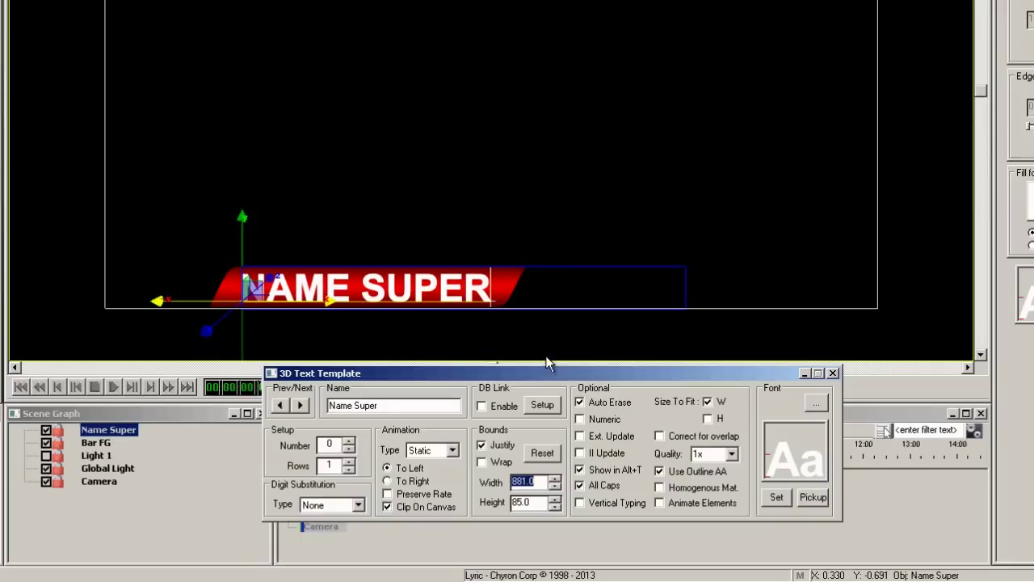
drag(556, 481, 565, 221)
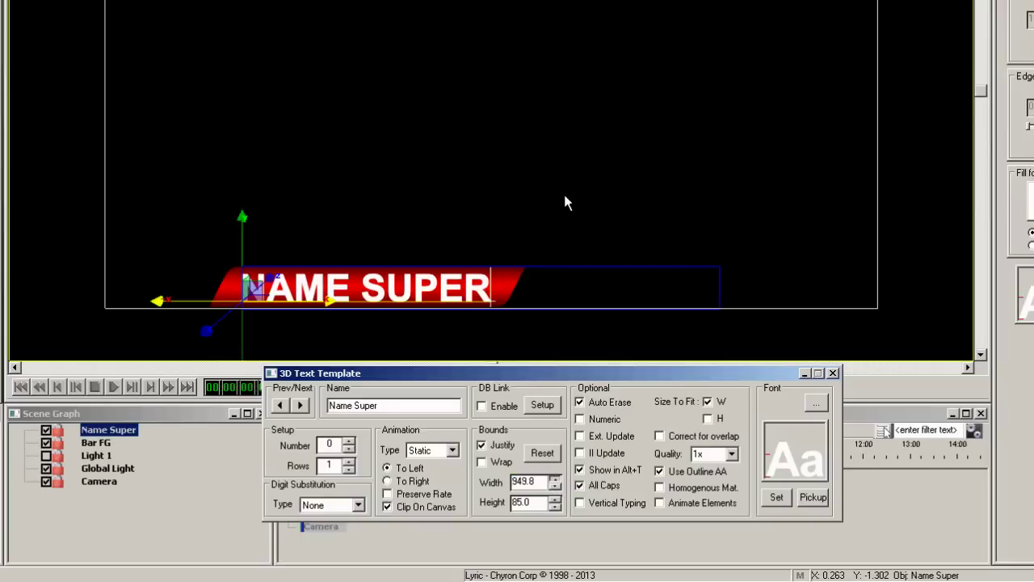
drag(564, 176, 565, 176)
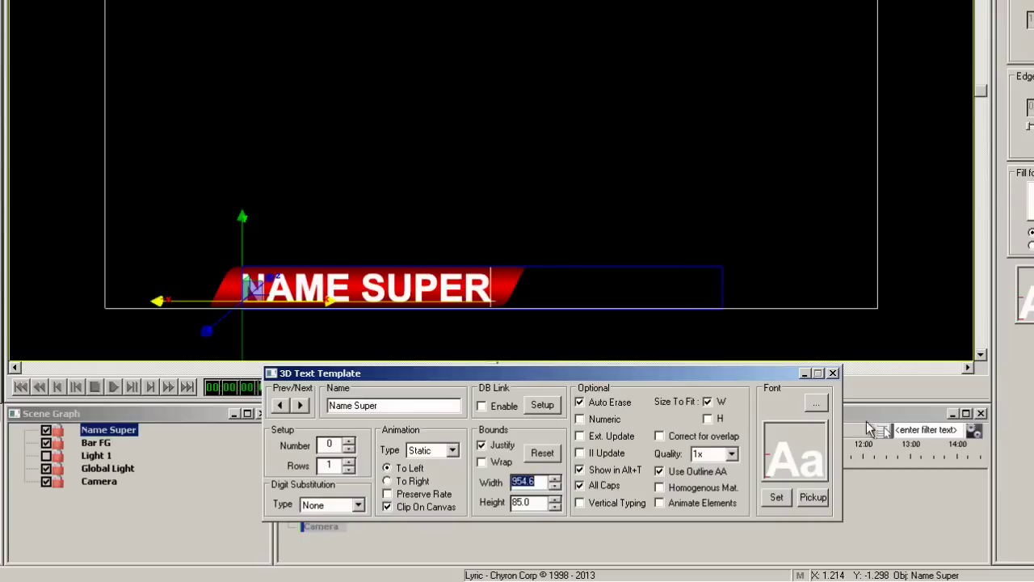
click(834, 373)
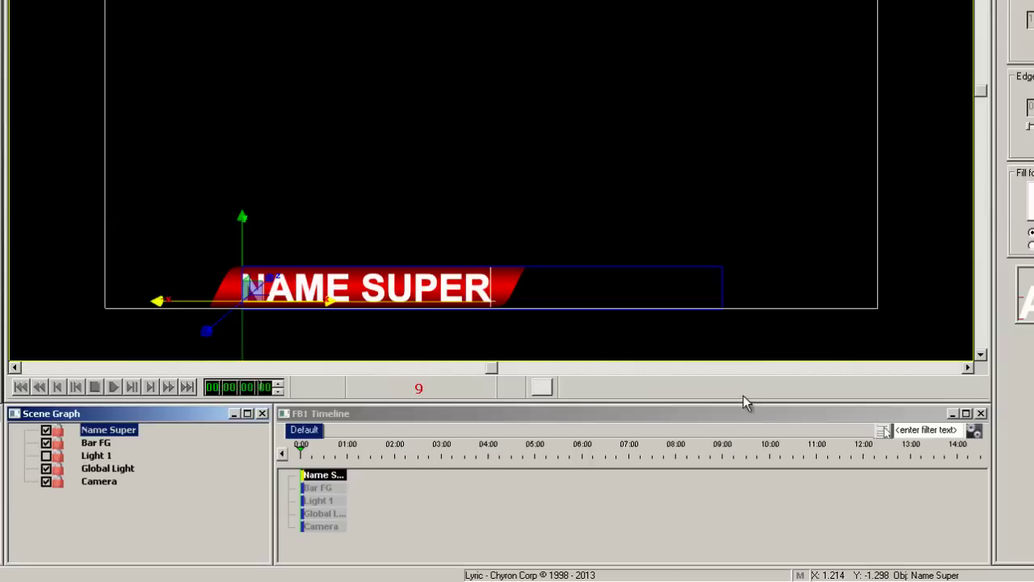
Duplicate the Bar FG object in the scene graph.
click(97, 444)
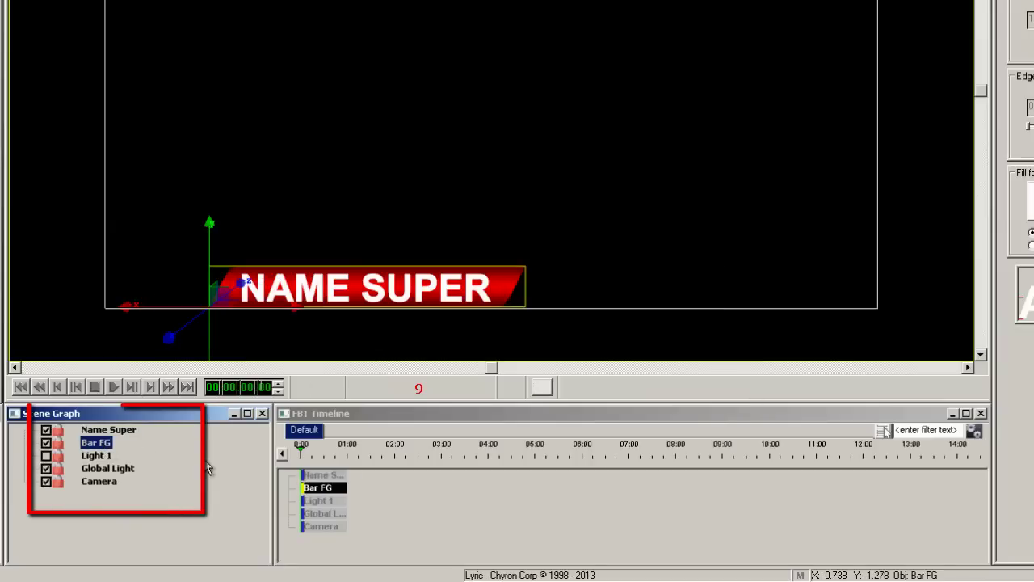
key(ctrl+c)
key(ctrl+v)
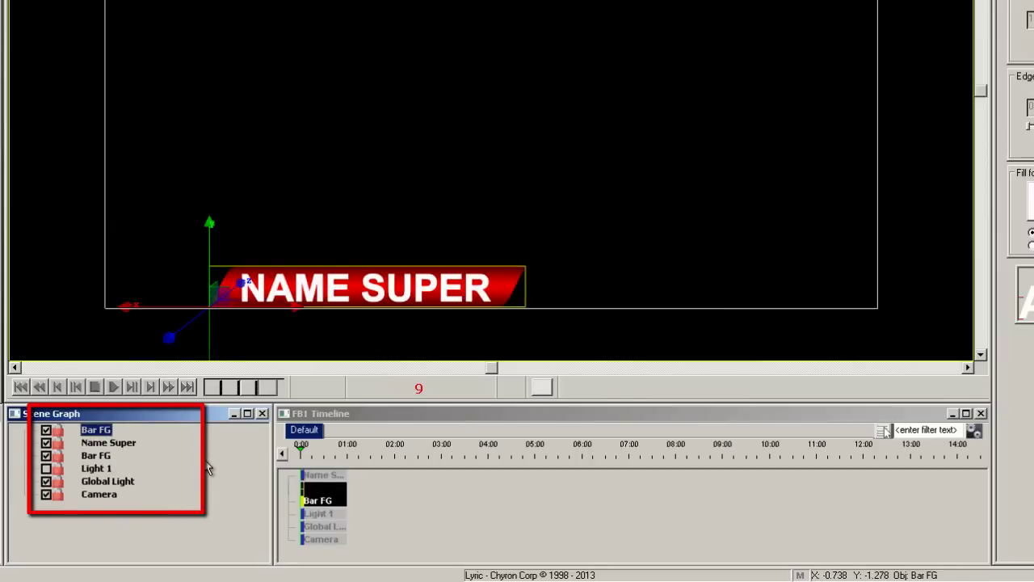
Rename the copied bar to Bar BG and place it directly below Bar FG in the scene graph.
click(103, 433)
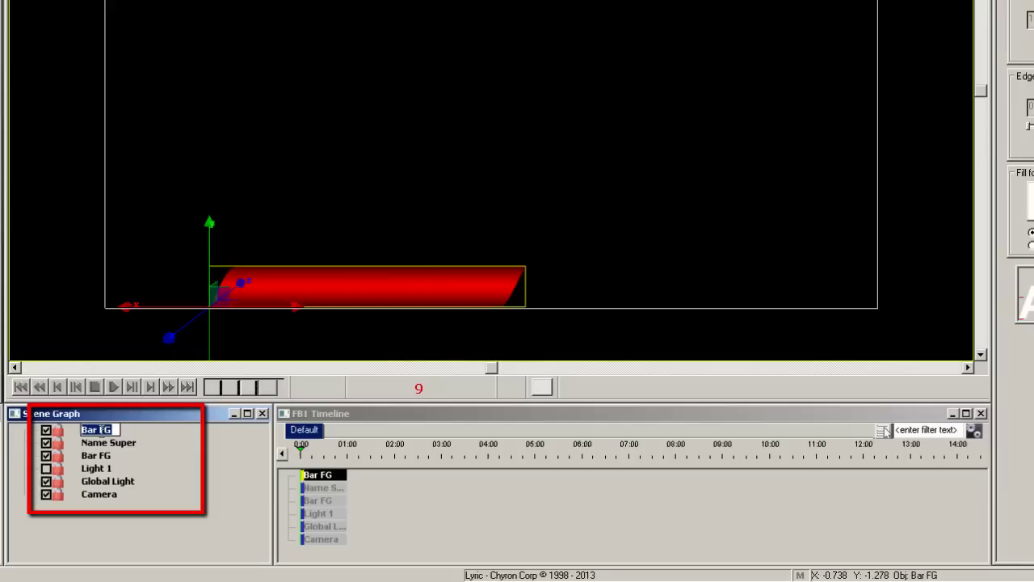
text(BarBG)
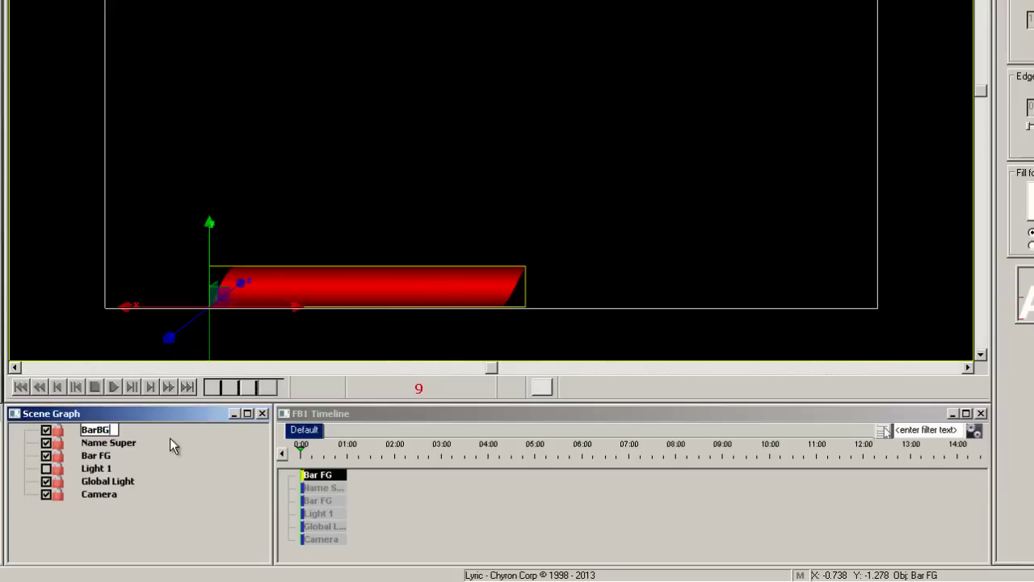
key(Left)
key(Left)
key(Return)
drag(109, 432, 108, 452)
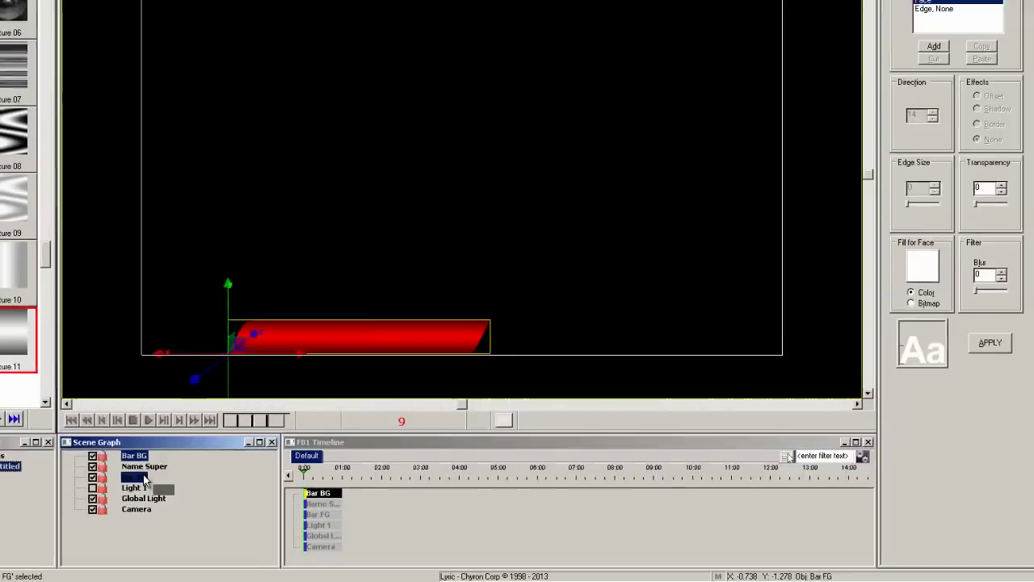
drag(145, 481, 144, 482)
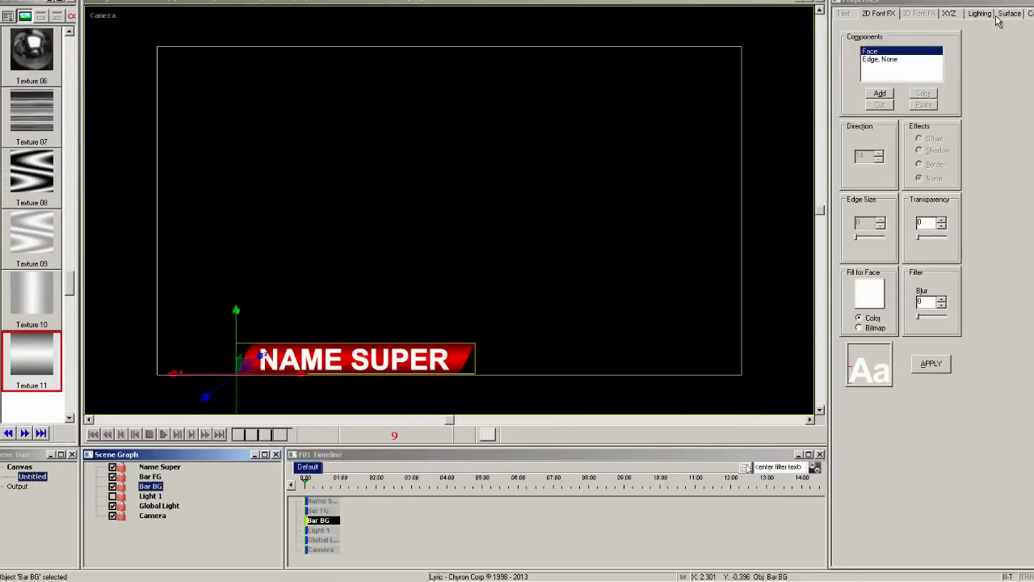
Change Bar BG's diffuse surface colour to white.
click(1010, 15)
click(862, 63)
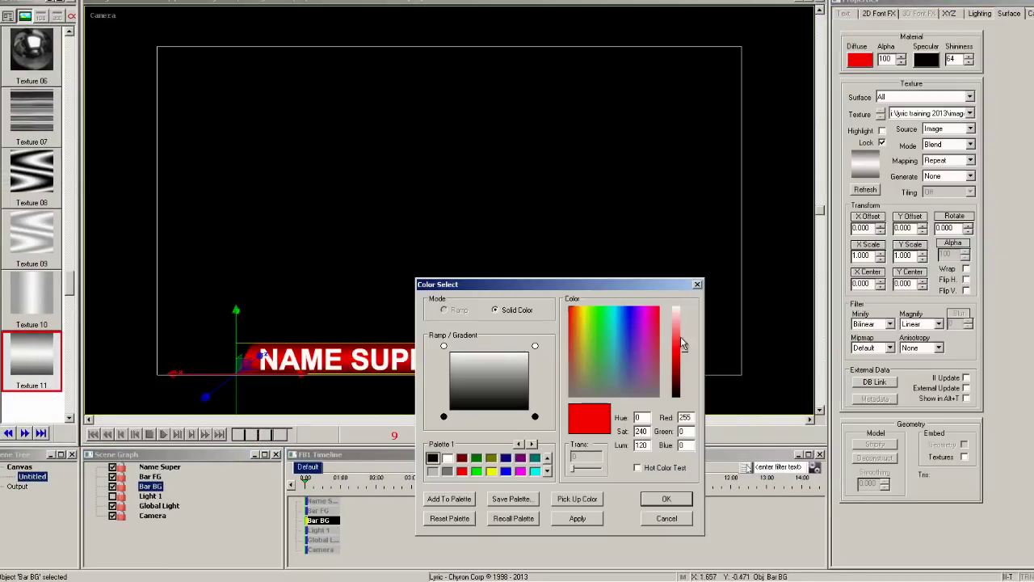
drag(683, 358, 684, 306)
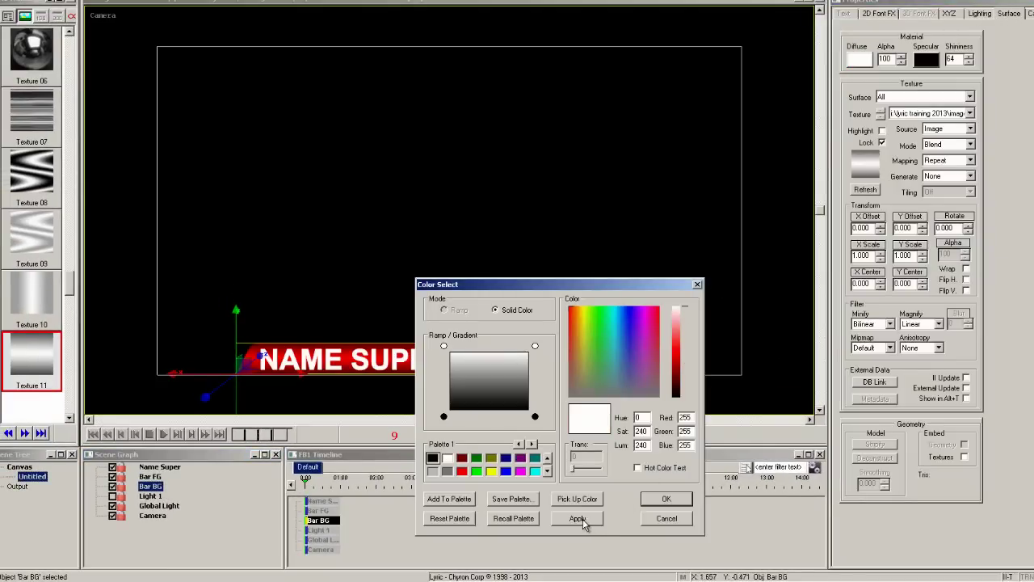
click(667, 499)
Set Bar BG's Y scale to 0.240 and its Y position to -1.080.
right_click(976, 196)
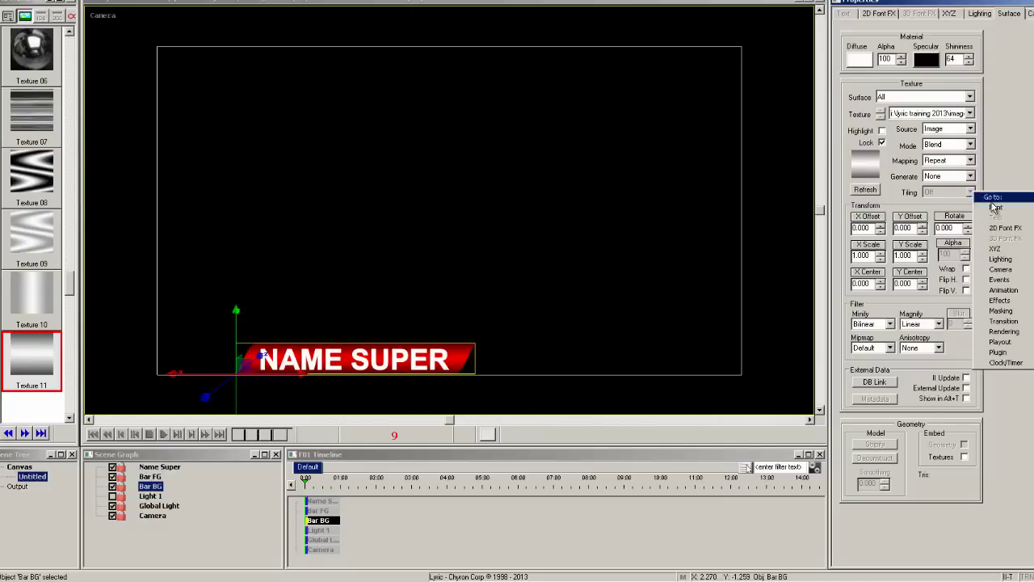
click(996, 249)
click(905, 236)
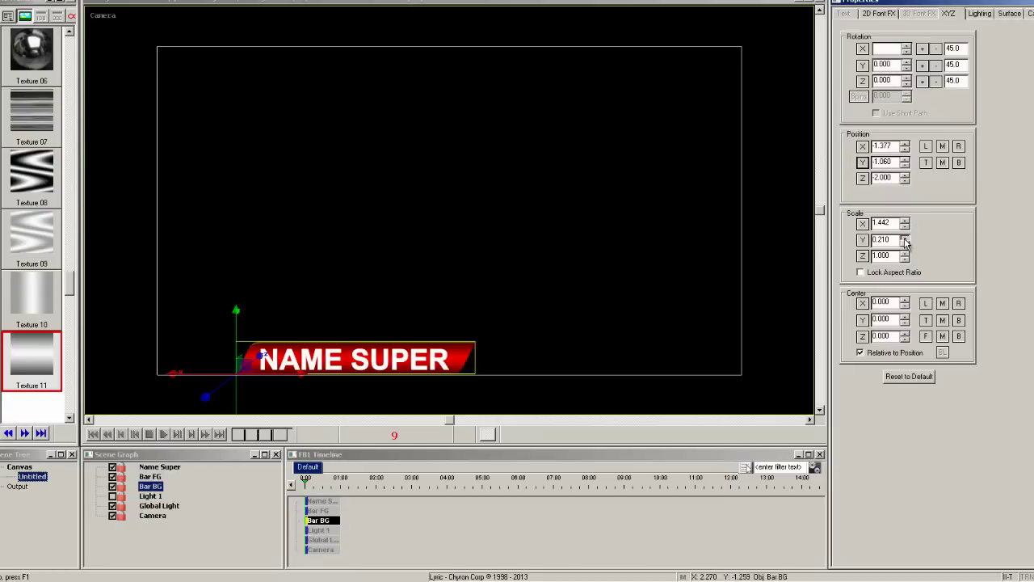
click(905, 236)
click(905, 236)
click(905, 236)
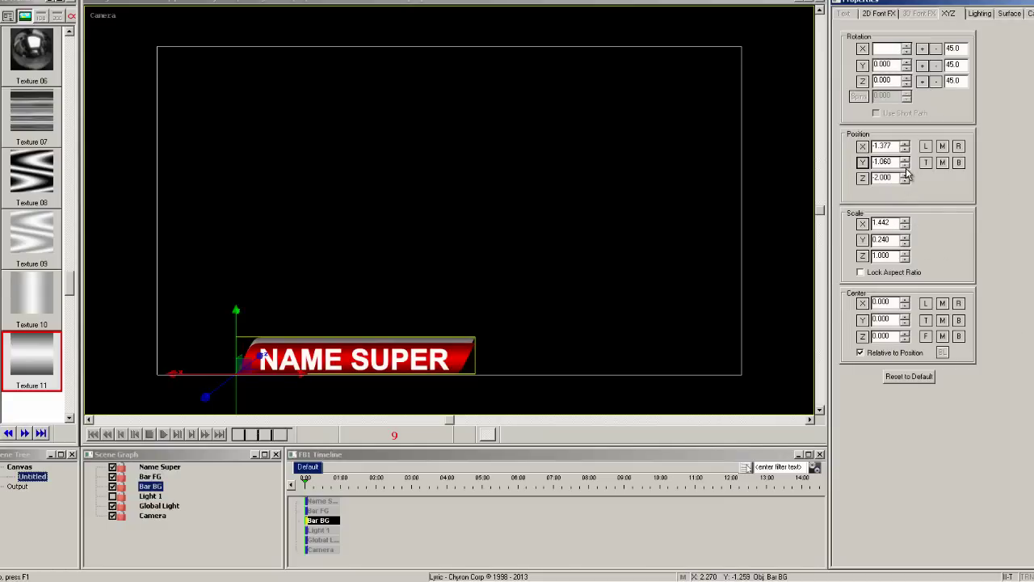
click(905, 167)
click(905, 167)
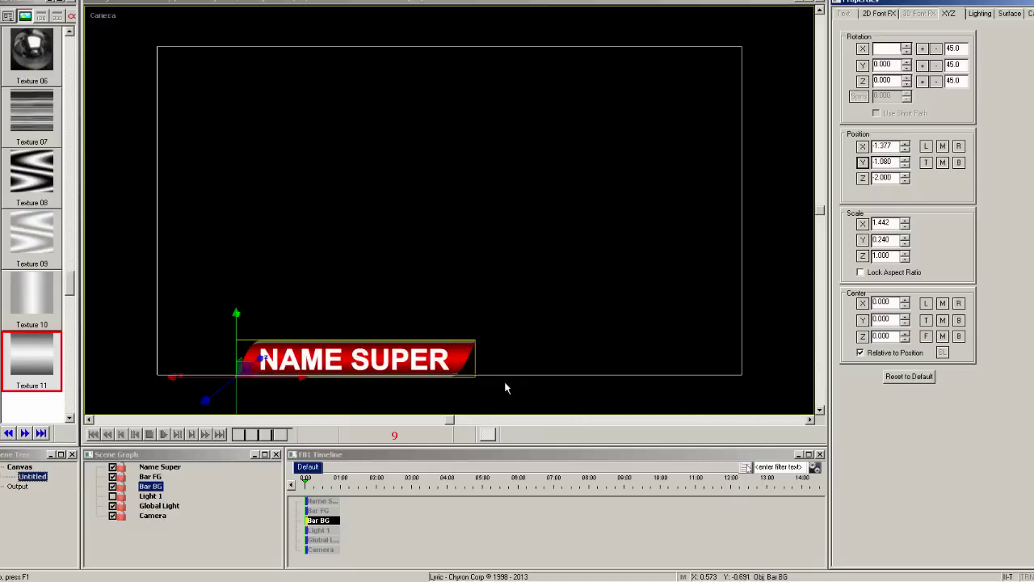
Set Bar BG's auto-follow X offset to -0.200 and its X scale padding to 0.410.
right_click(151, 488)
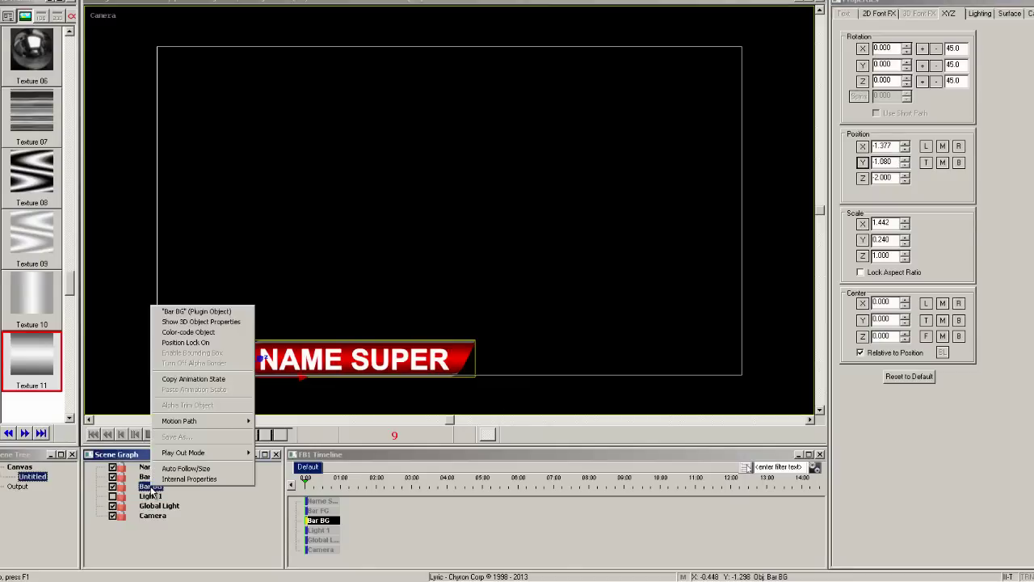
click(176, 466)
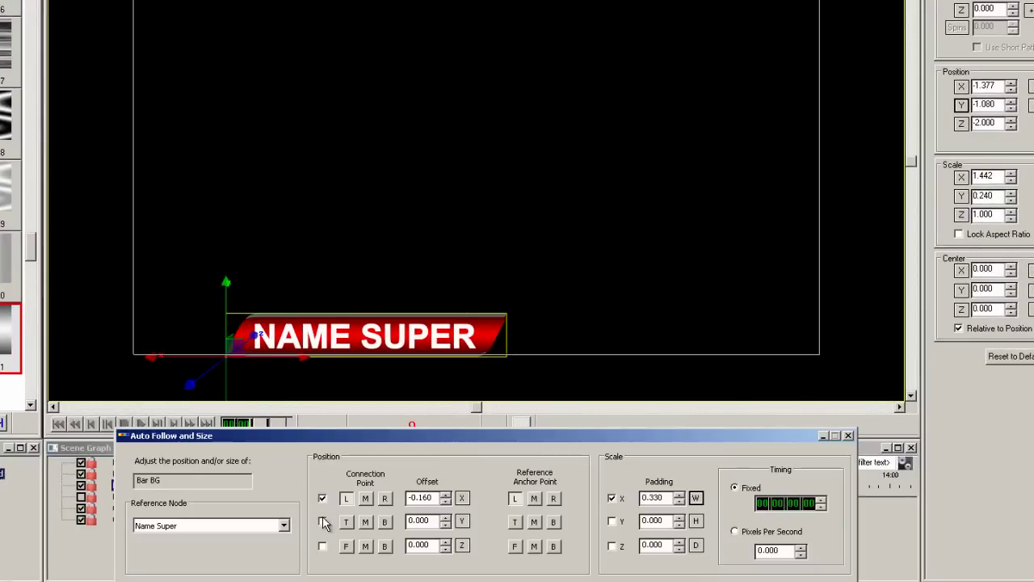
click(444, 502)
click(444, 502)
click(445, 502)
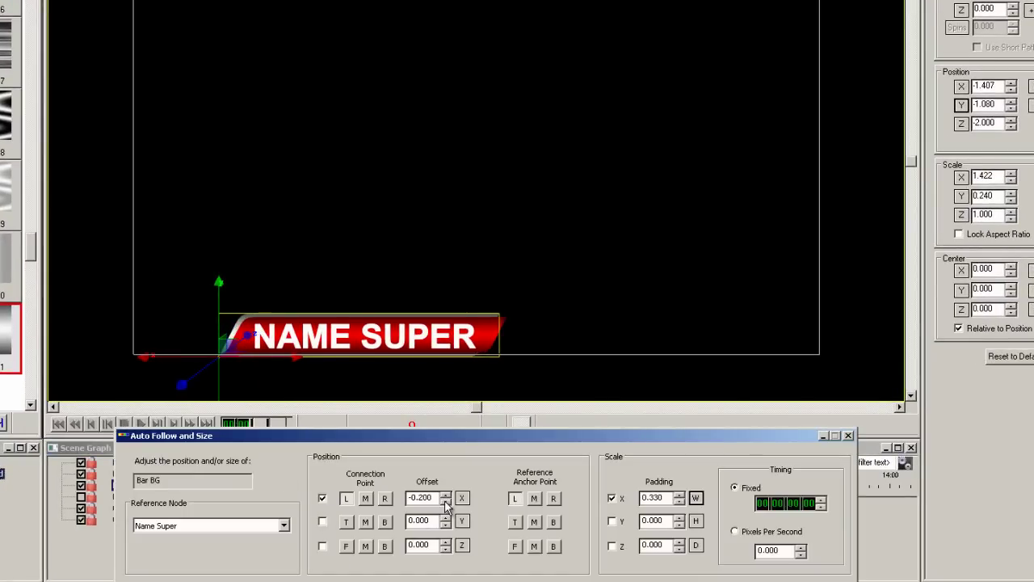
click(680, 498)
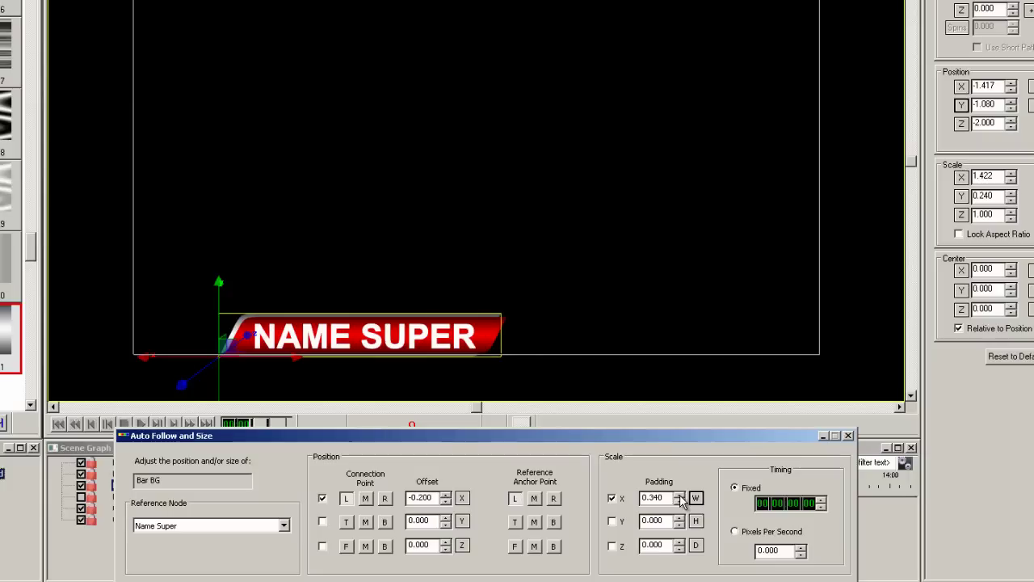
click(679, 497)
click(679, 498)
click(680, 498)
click(680, 498)
click(679, 498)
click(680, 498)
click(679, 498)
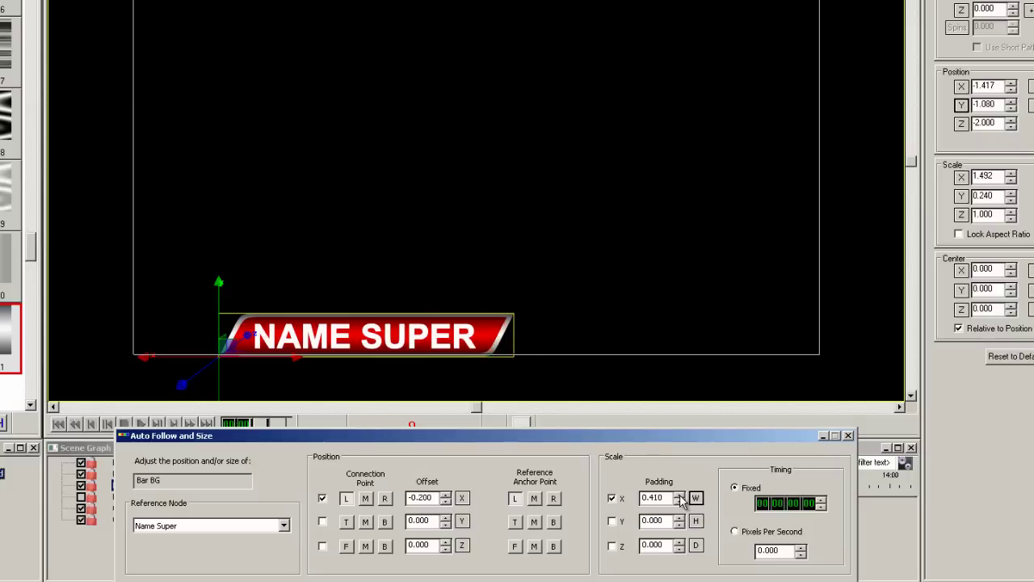
click(848, 436)
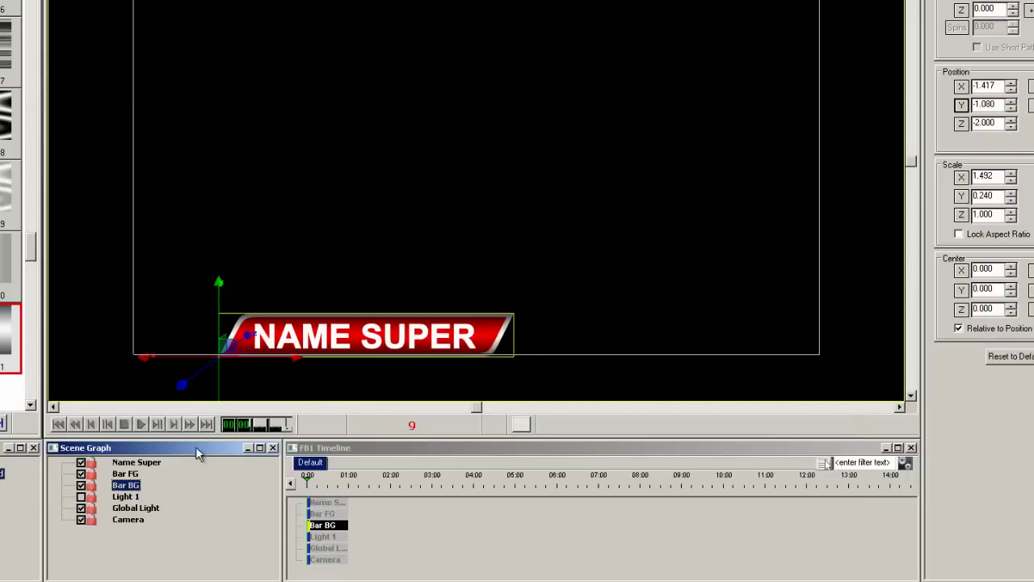
click(128, 521)
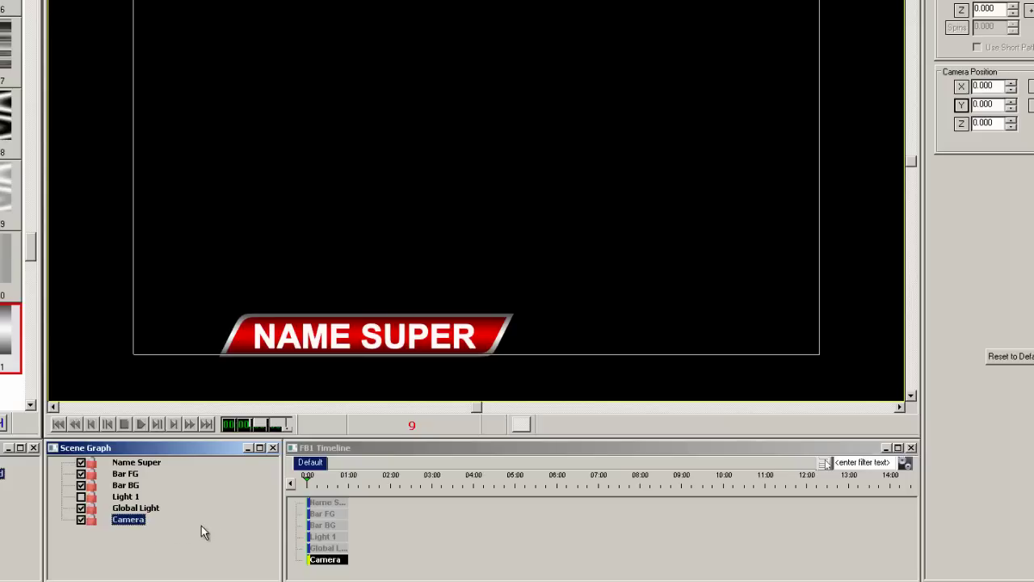
Duplicate Bar BG and apply the tx gradient 4 texture to the copy's surface.
click(125, 486)
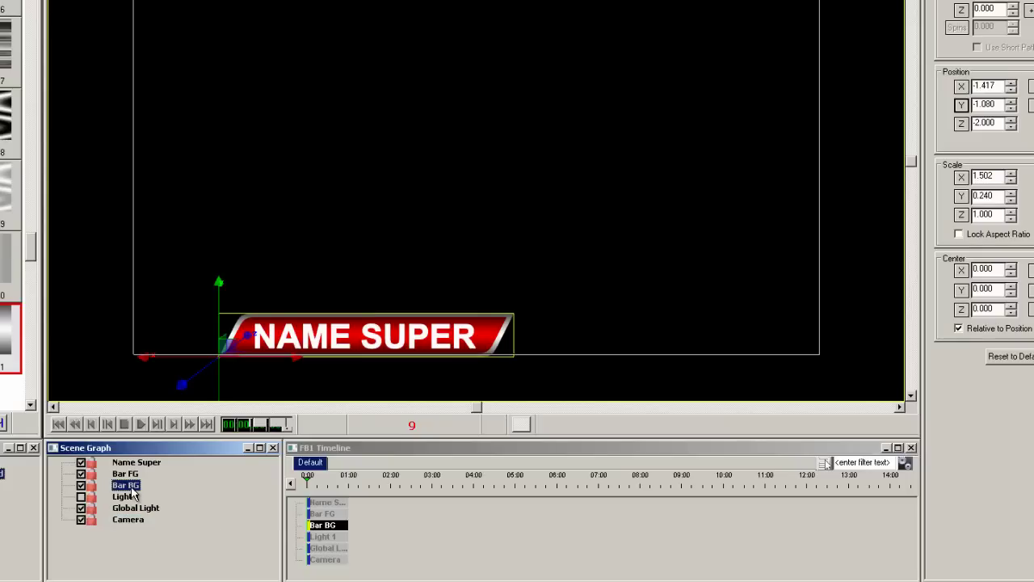
key(ctrl+v)
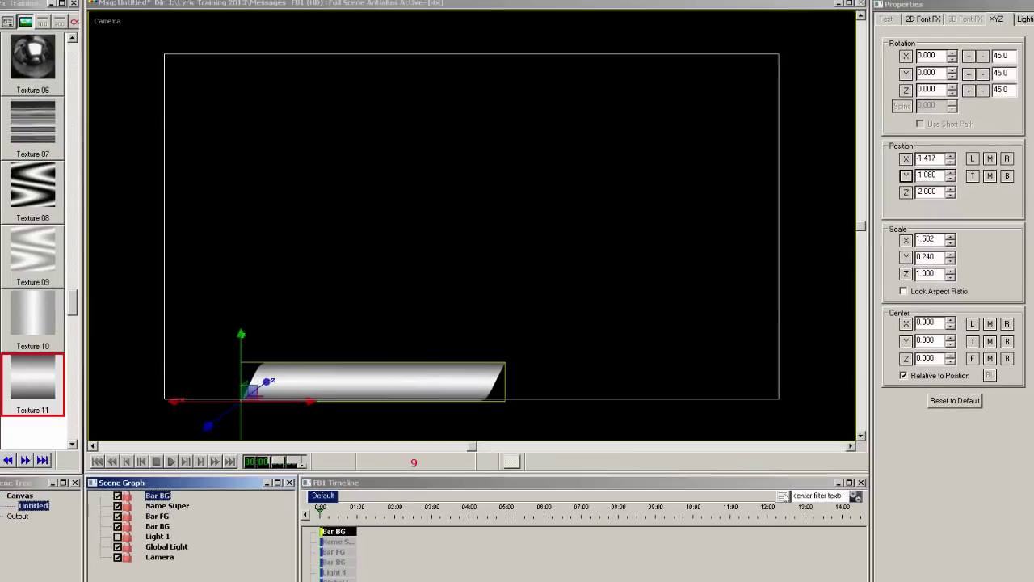
click(1033, 18)
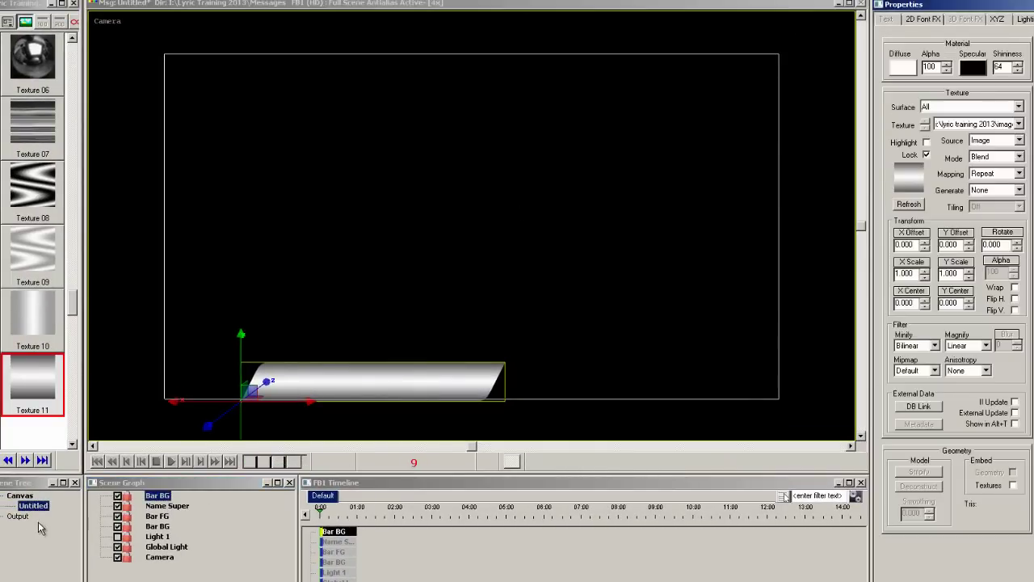
click(25, 460)
click(25, 460)
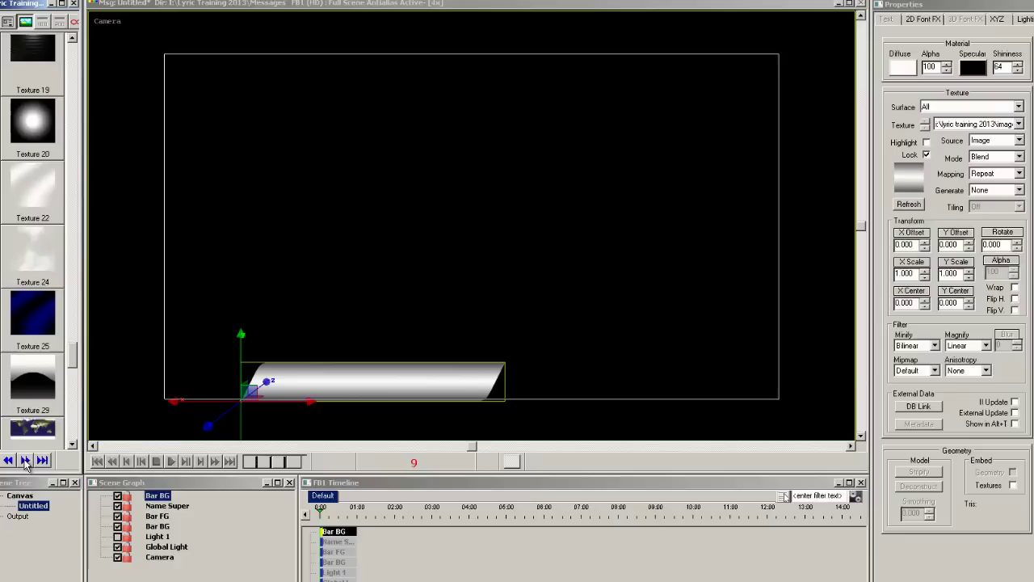
click(25, 460)
click(25, 460)
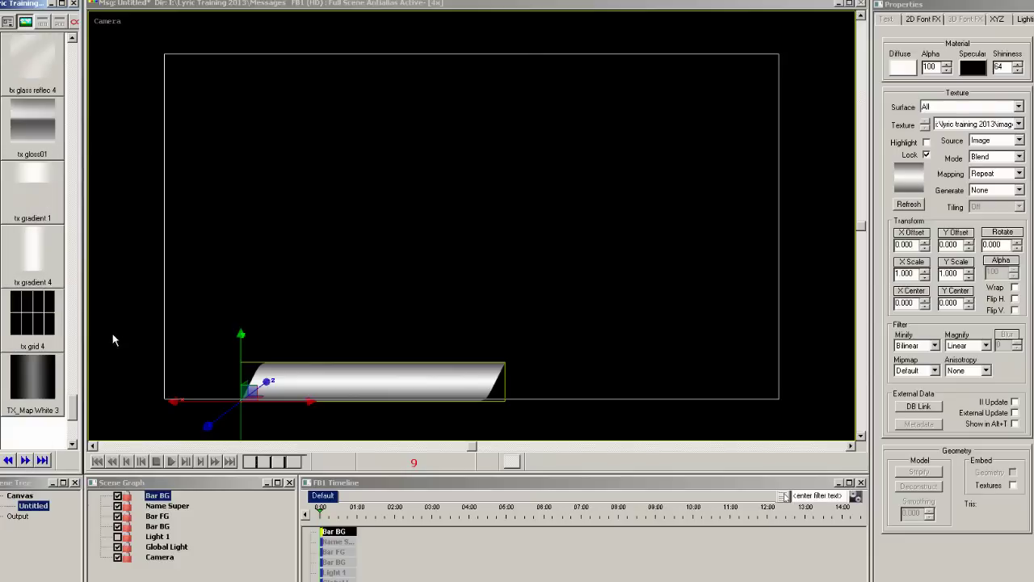
drag(60, 265, 306, 262)
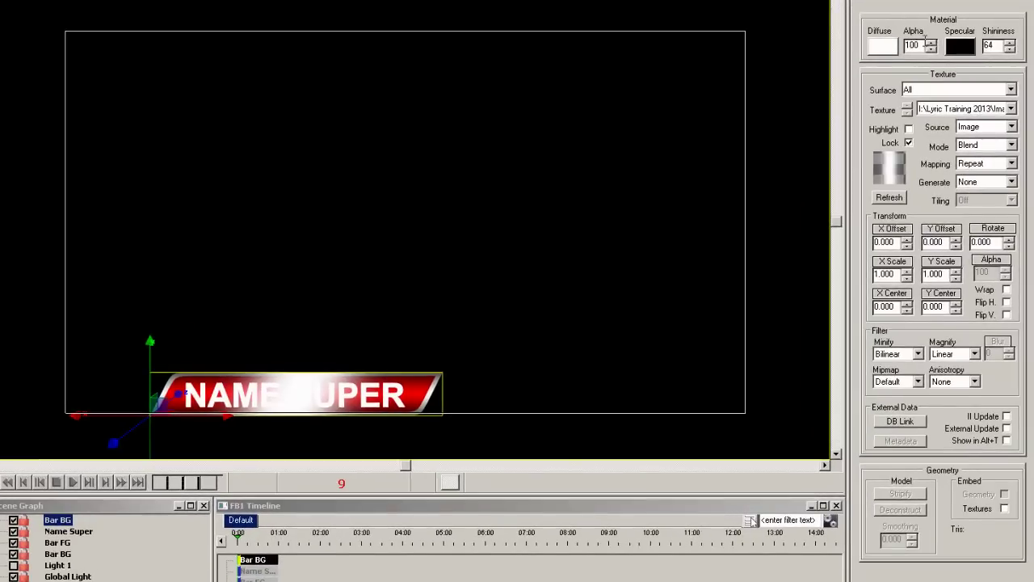
Set the Bar BG copy's material alpha to 50 and its rendering blending to Additive.
double_click(913, 45)
text(50)
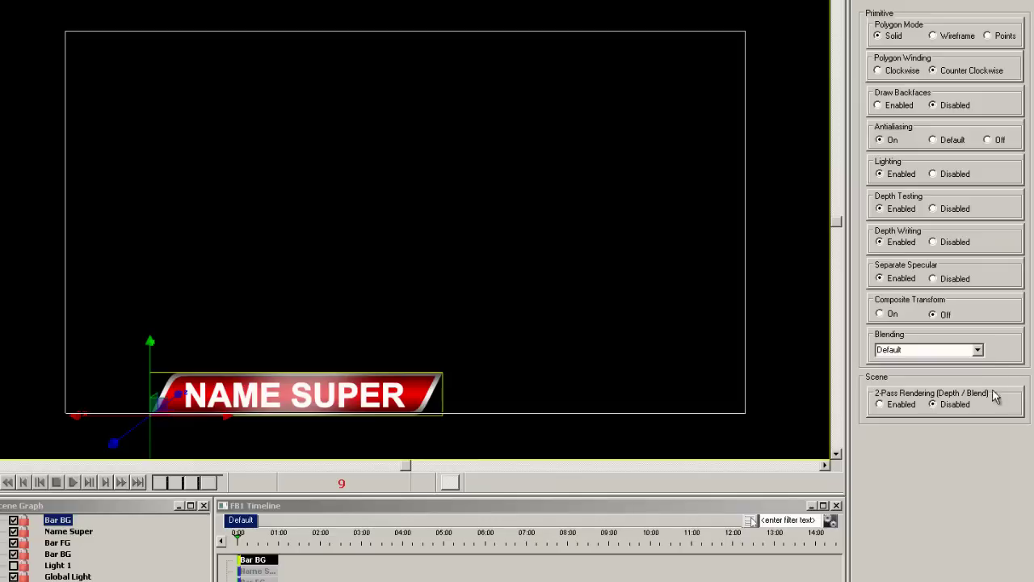
click(978, 349)
click(962, 373)
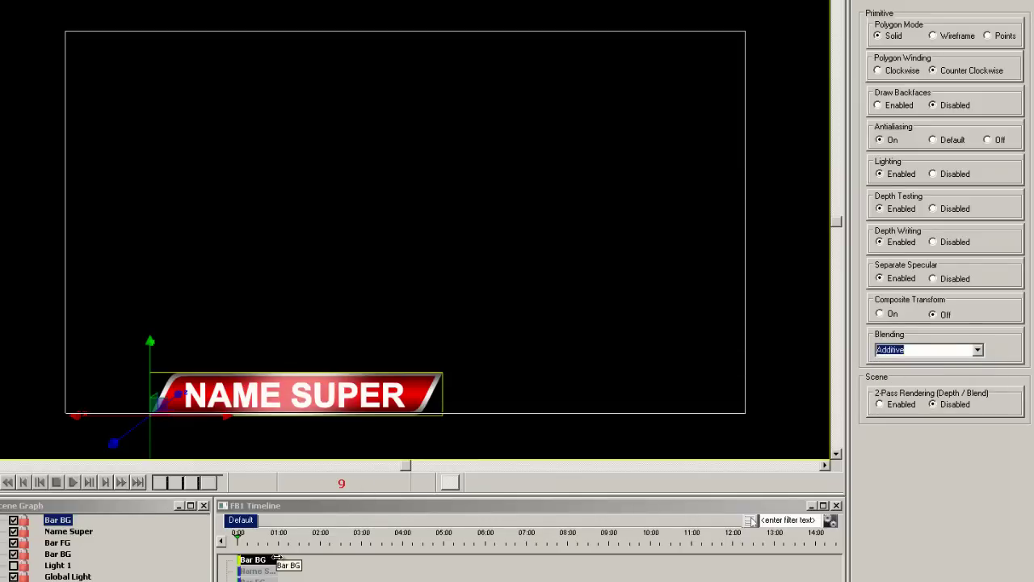
Extend the Bar BG copy's timeline track to 12:00 and set its texture mapping to Clamp.
drag(276, 559, 708, 556)
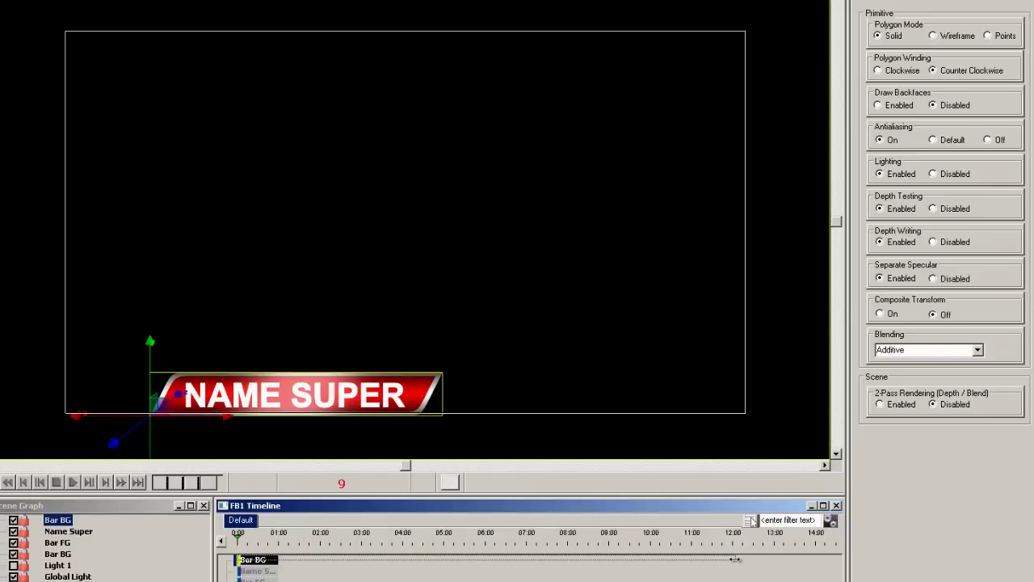
drag(735, 558, 733, 558)
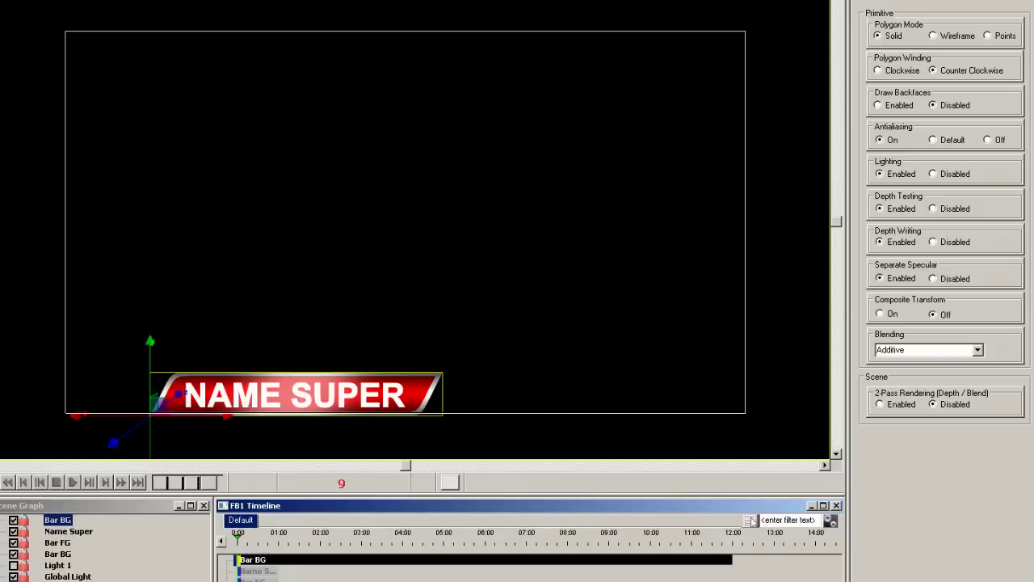
click(1012, 164)
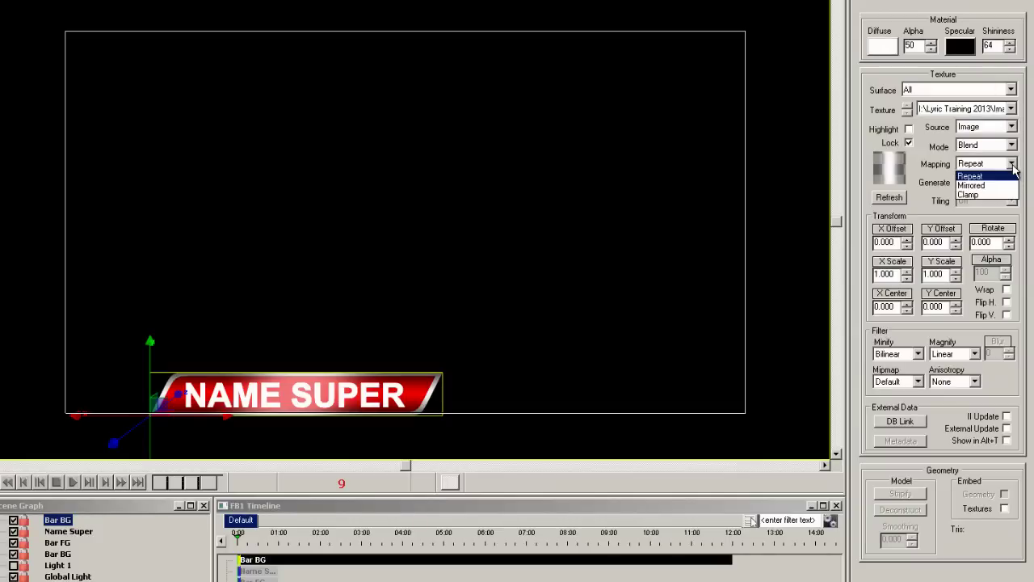
click(977, 195)
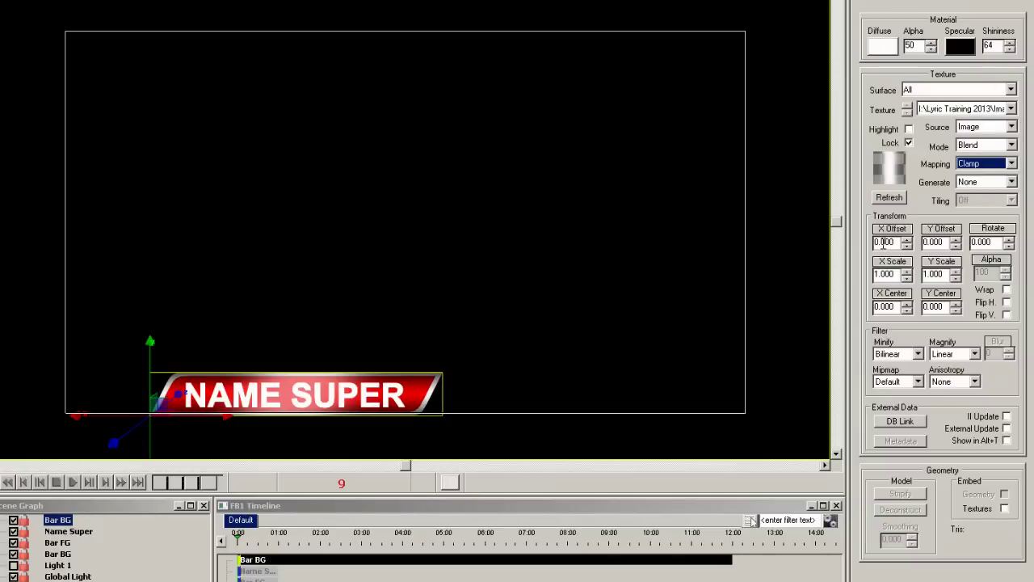
Animate the Bar BG copy's texture X offset from 0.860 at 0:00 to -0.934 at about 10:00, and make it loop.
drag(883, 243, 1033, 256)
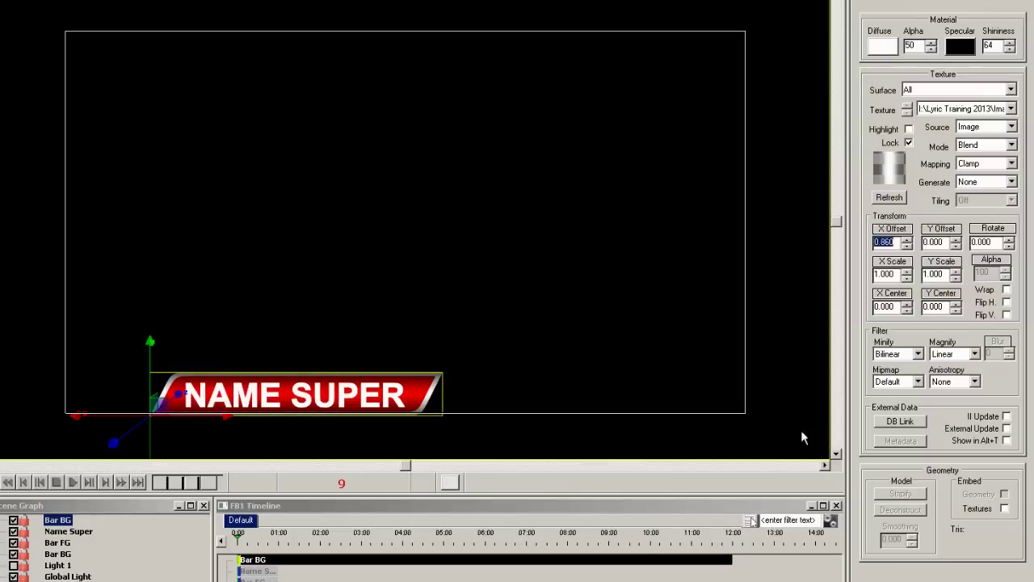
click(651, 543)
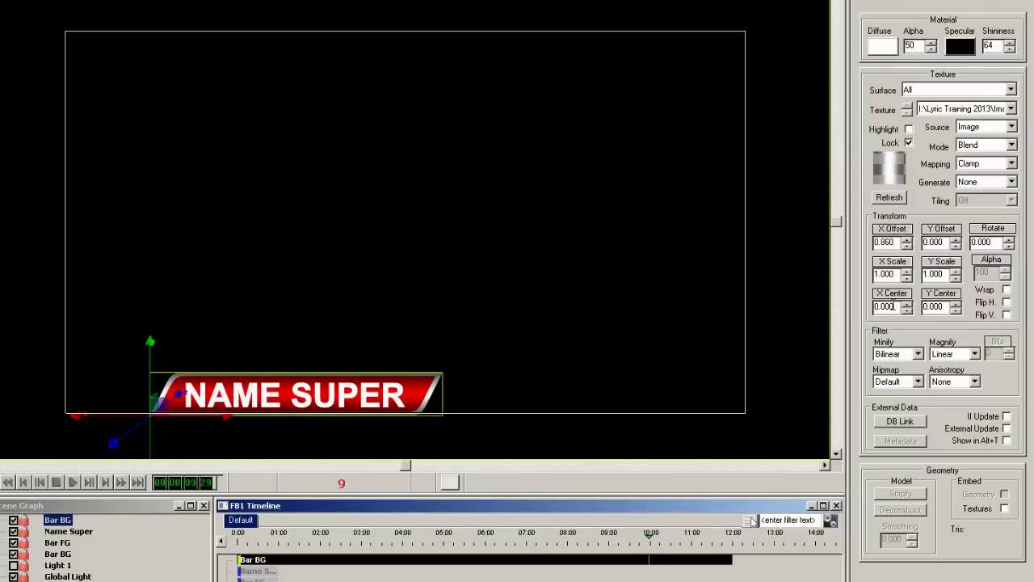
drag(898, 244, 249, 219)
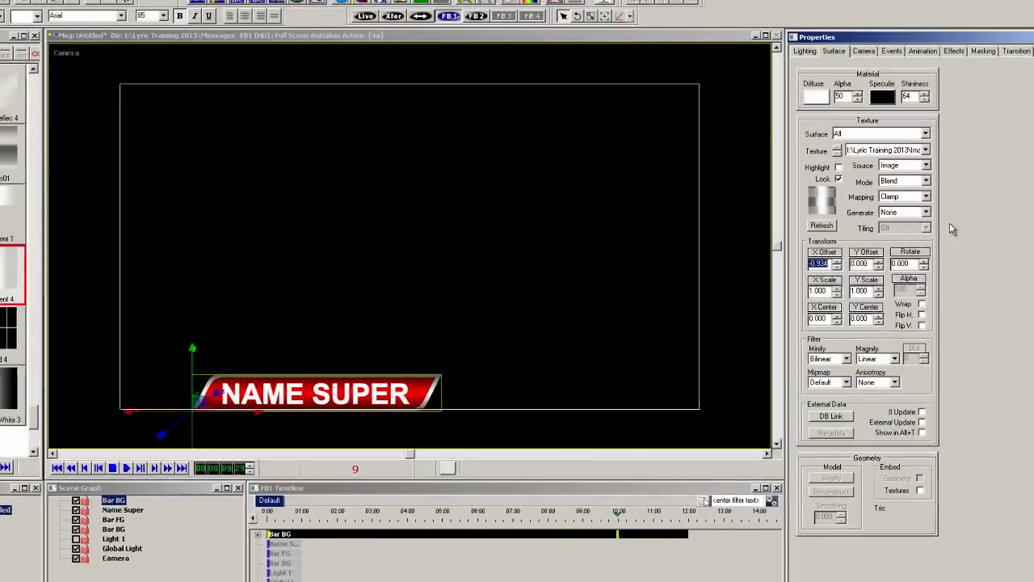
right_click(965, 233)
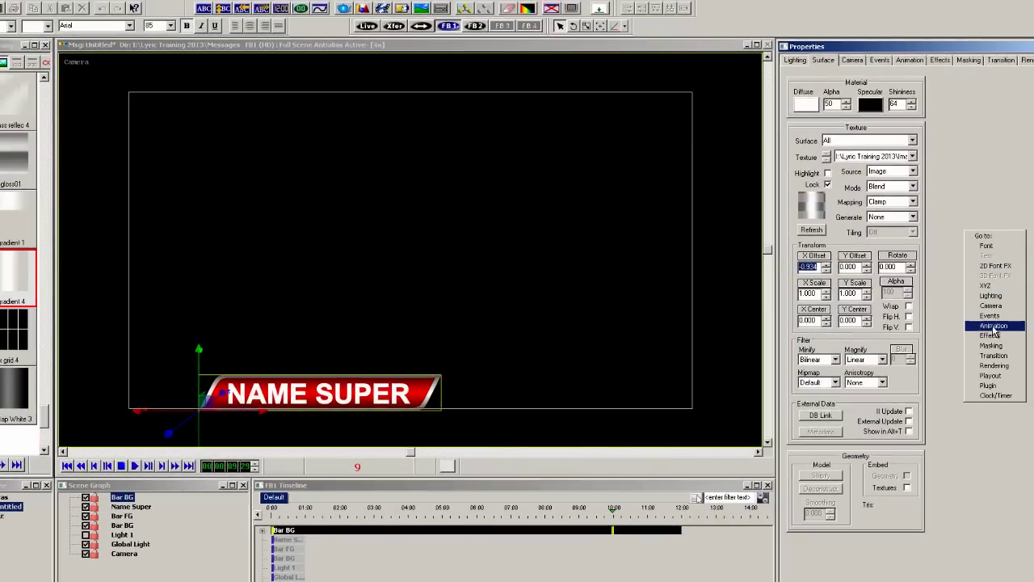
click(993, 355)
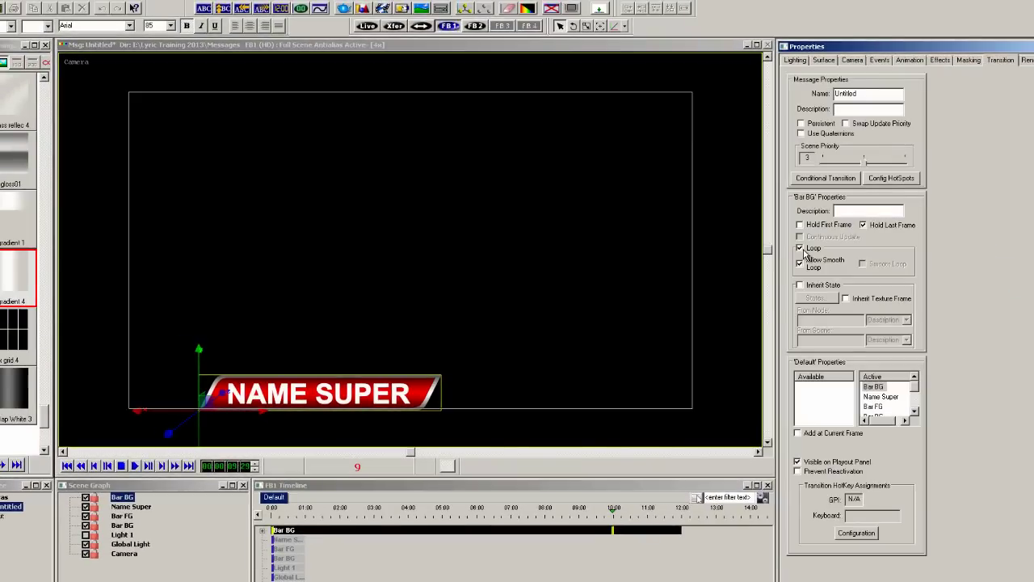
Group both Bar BG items, Bar FG and the name text, and rename the group Name Super.
drag(126, 527, 123, 496)
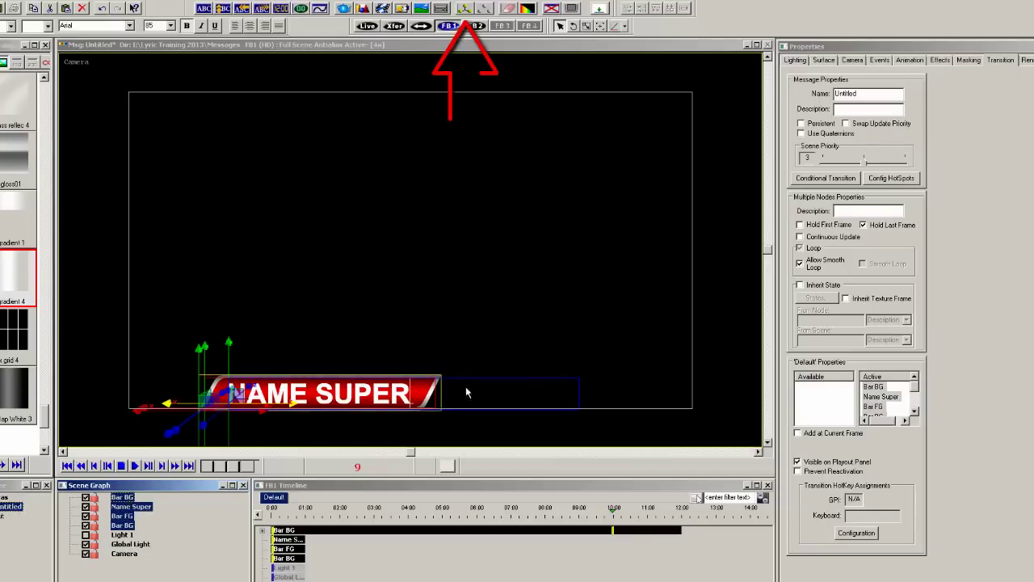
click(464, 9)
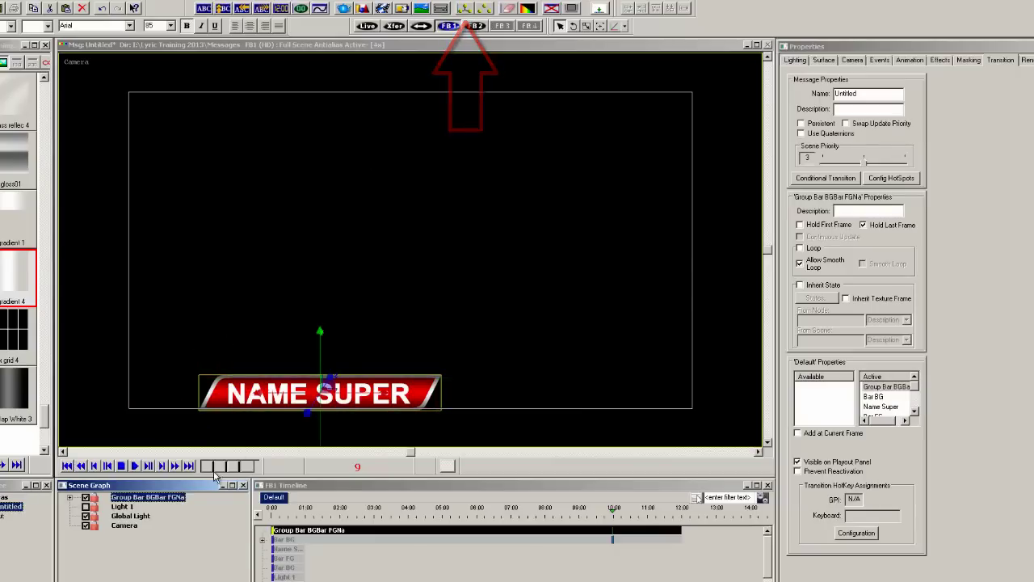
key(F2)
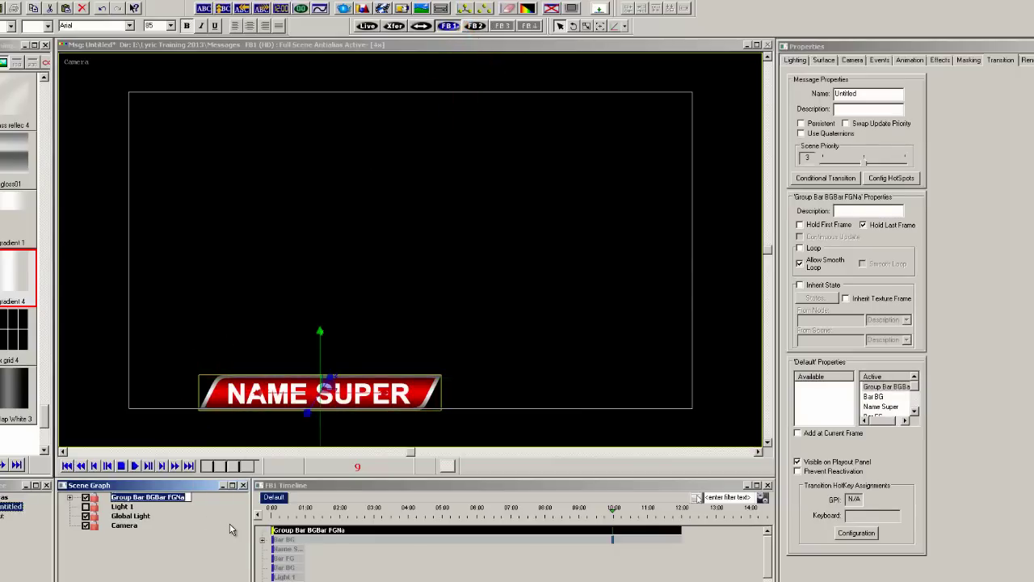
text(Name Sup)
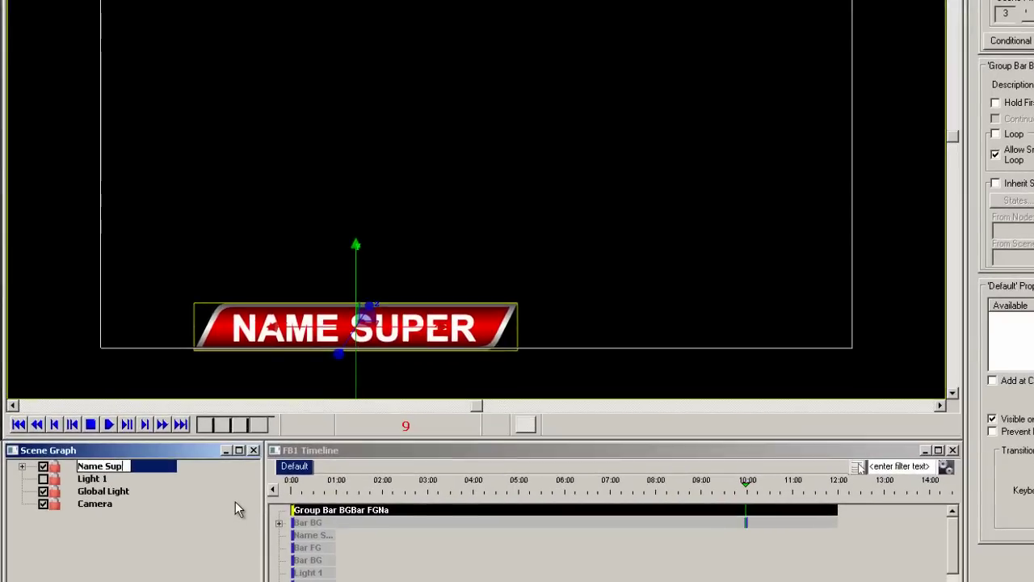
text(er)
key(Return)
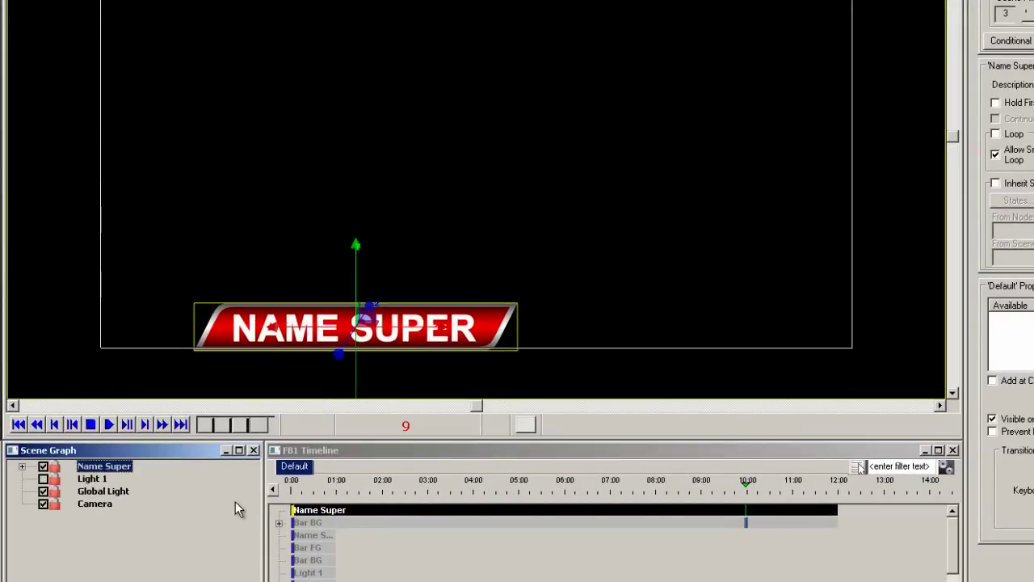
Add an Effect In transition containing the selected Name Super group.
right_click(292, 469)
click(315, 495)
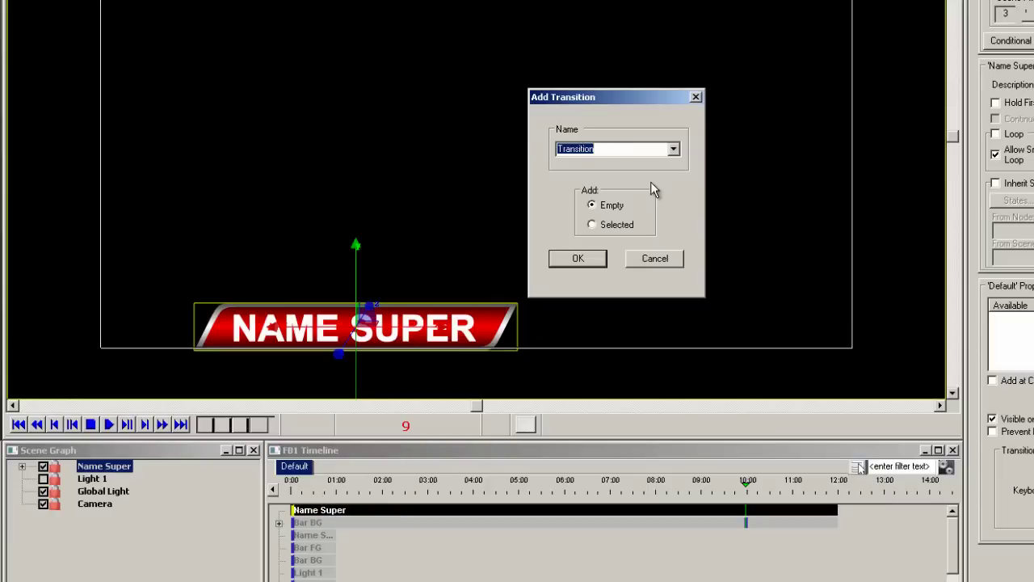
click(676, 151)
click(659, 160)
click(603, 224)
click(589, 259)
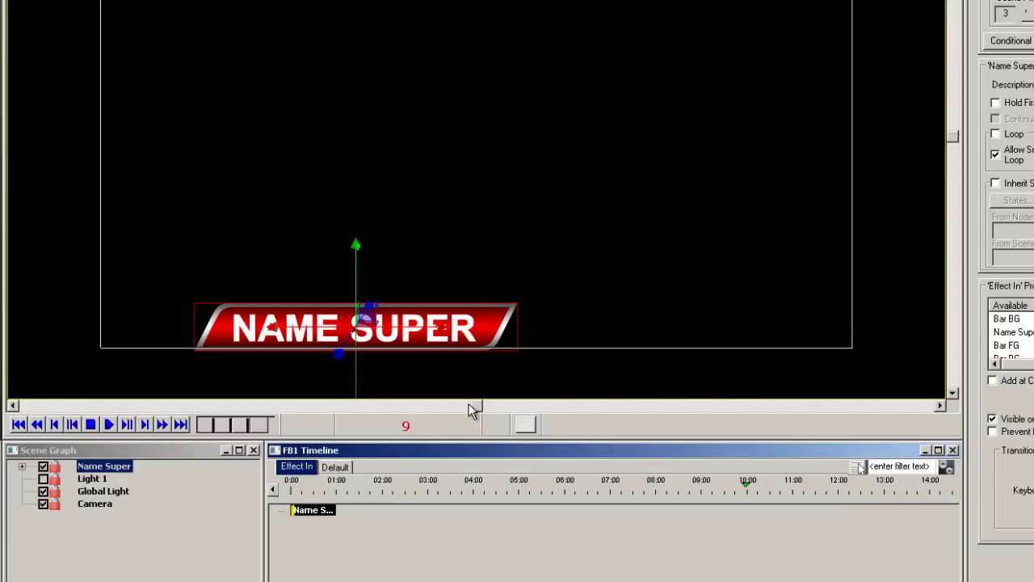
Add an Effect Out transition containing the selected Name Super group.
right_click(340, 470)
click(373, 500)
click(674, 150)
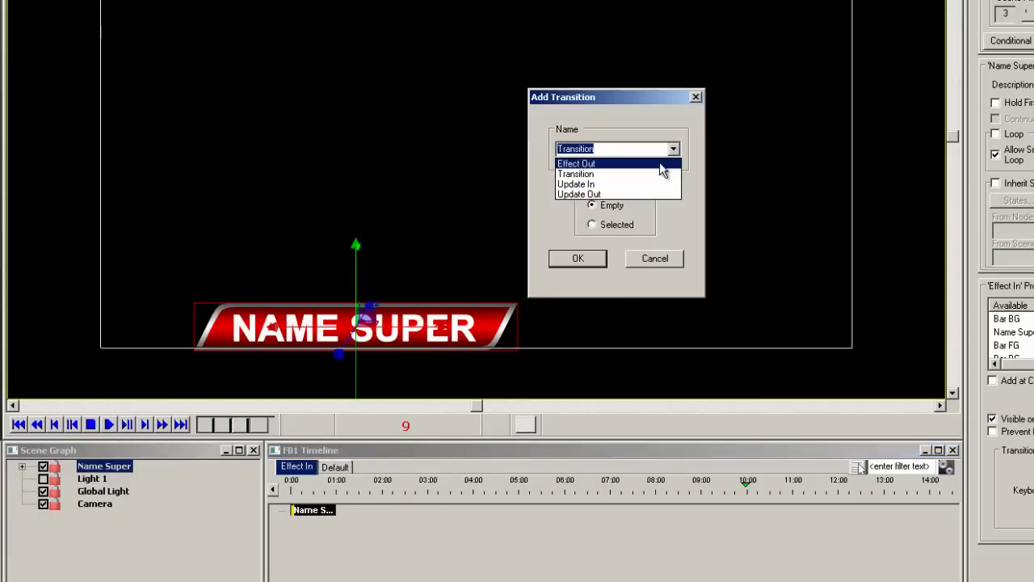
click(658, 163)
click(617, 227)
click(581, 259)
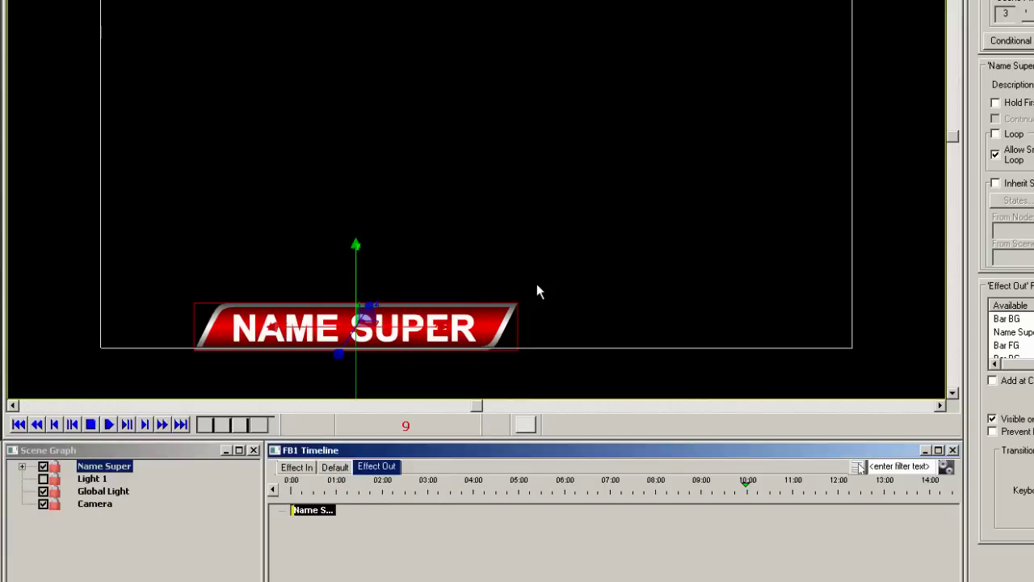
In the Effect In transition, animate the Name Super group's Y position from -0.500 at 0:00 to 0.000 at 1:00.
click(297, 467)
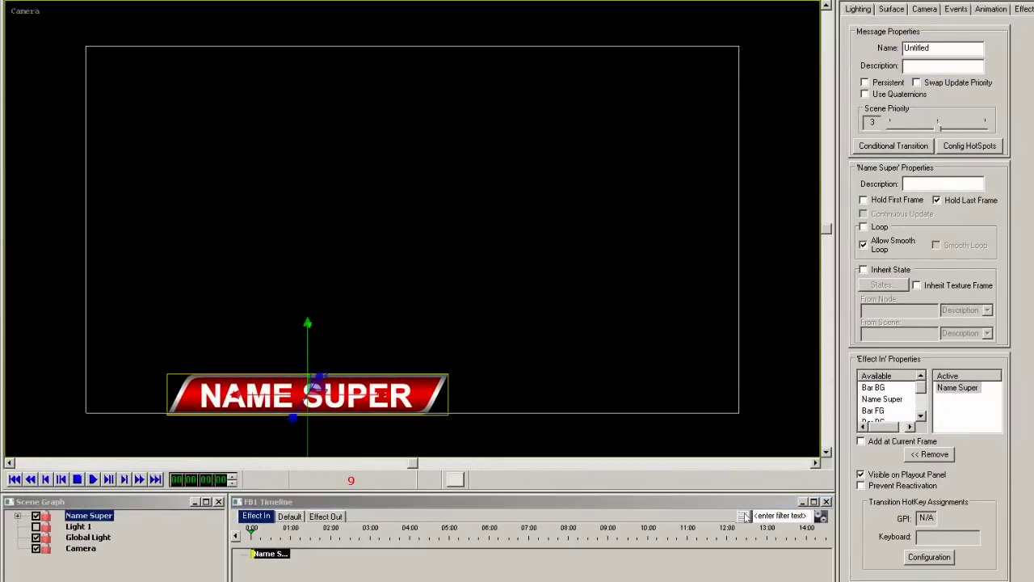
double_click(918, 49)
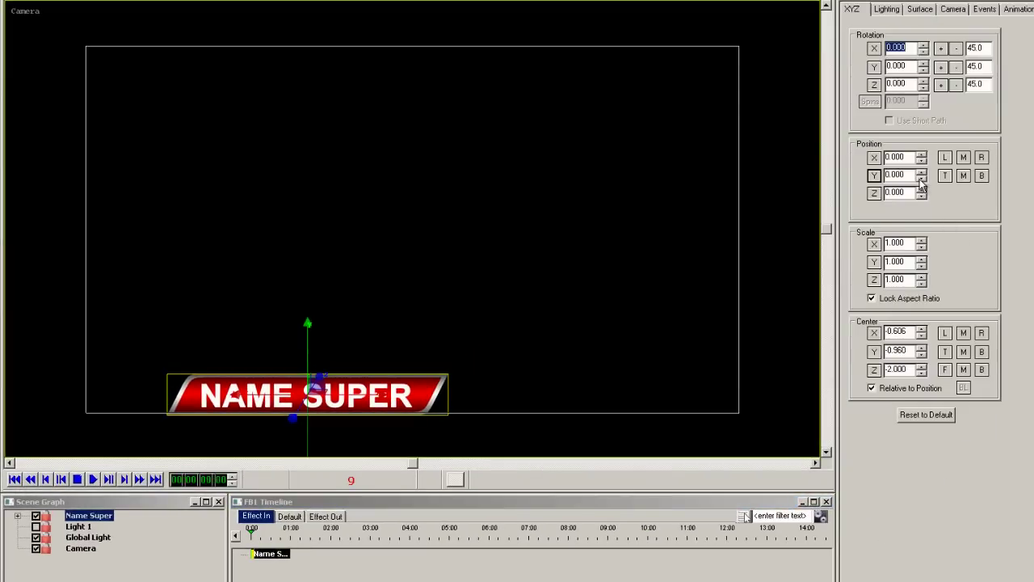
click(921, 179)
click(921, 179)
click(922, 179)
click(922, 180)
click(922, 180)
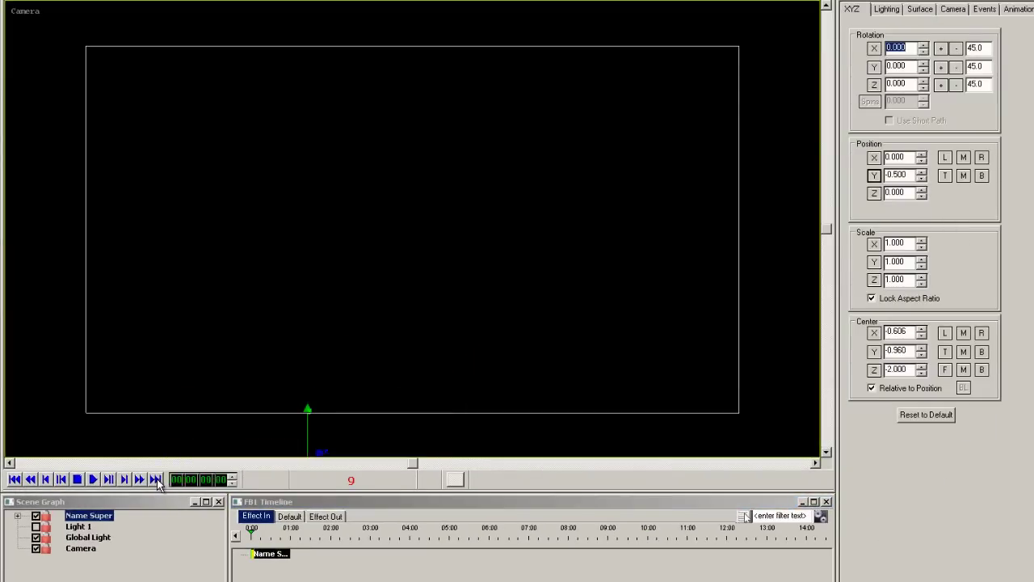
click(155, 480)
click(874, 177)
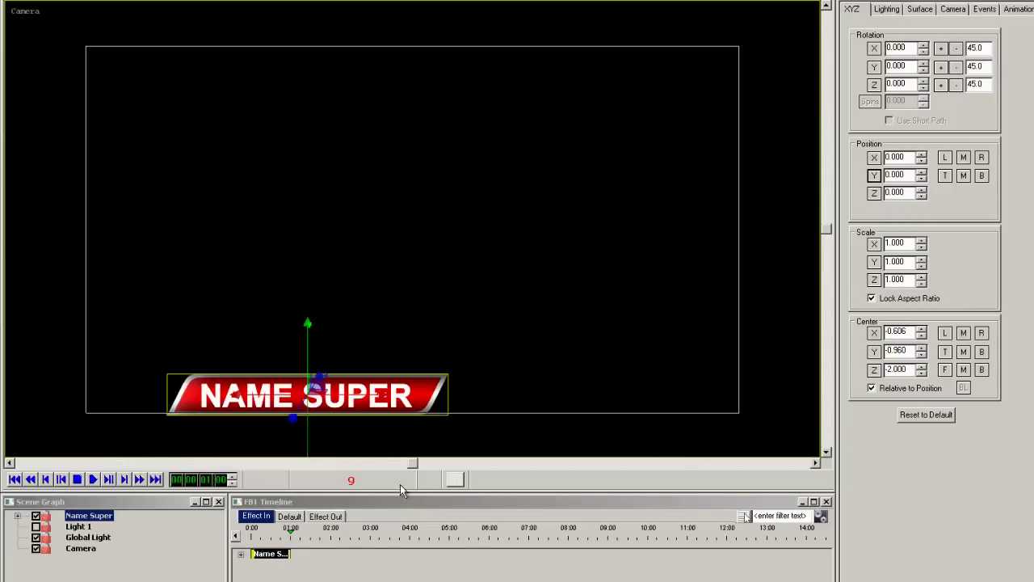
Set the Effect In end keyframe to Ease In with a one-second ease time, and switch to the Default transition.
right_click(288, 554)
click(395, 358)
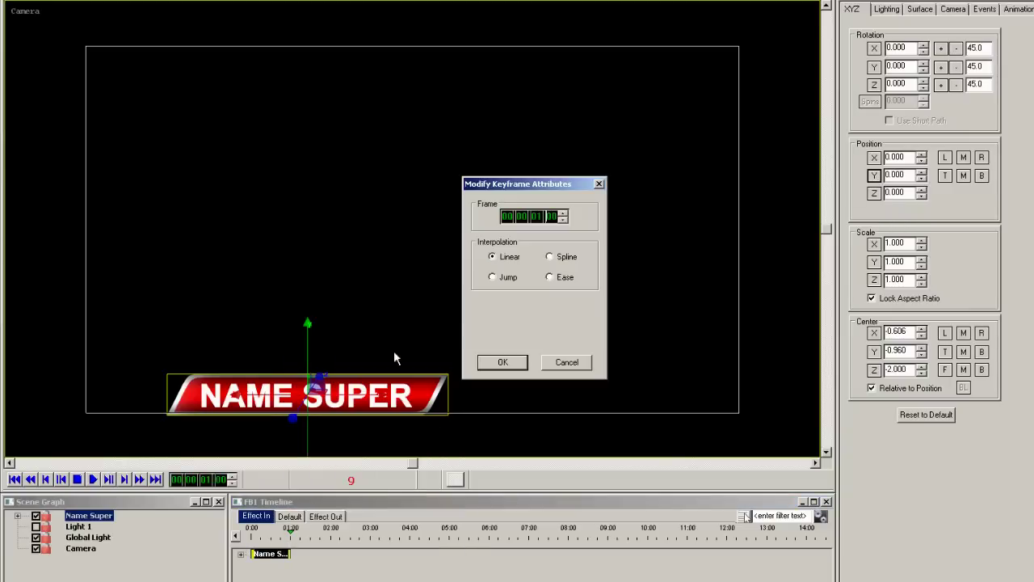
click(550, 277)
click(563, 260)
click(525, 279)
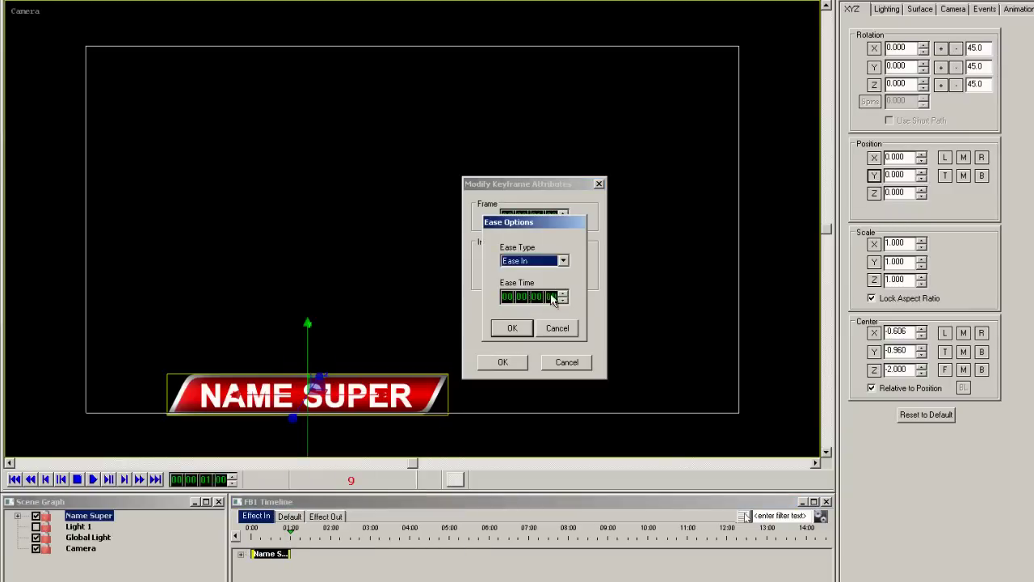
click(537, 296)
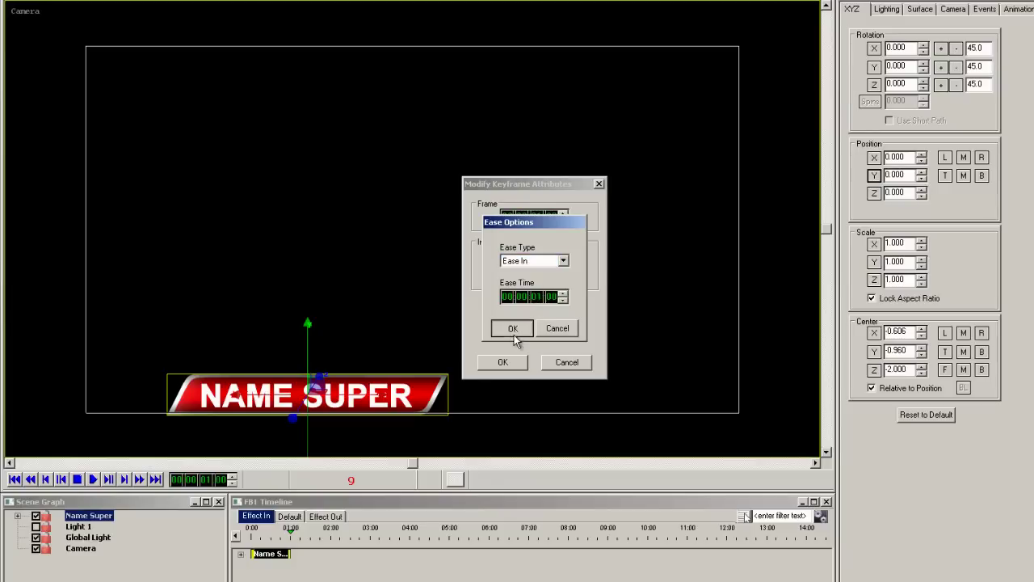
click(513, 332)
click(502, 363)
click(287, 517)
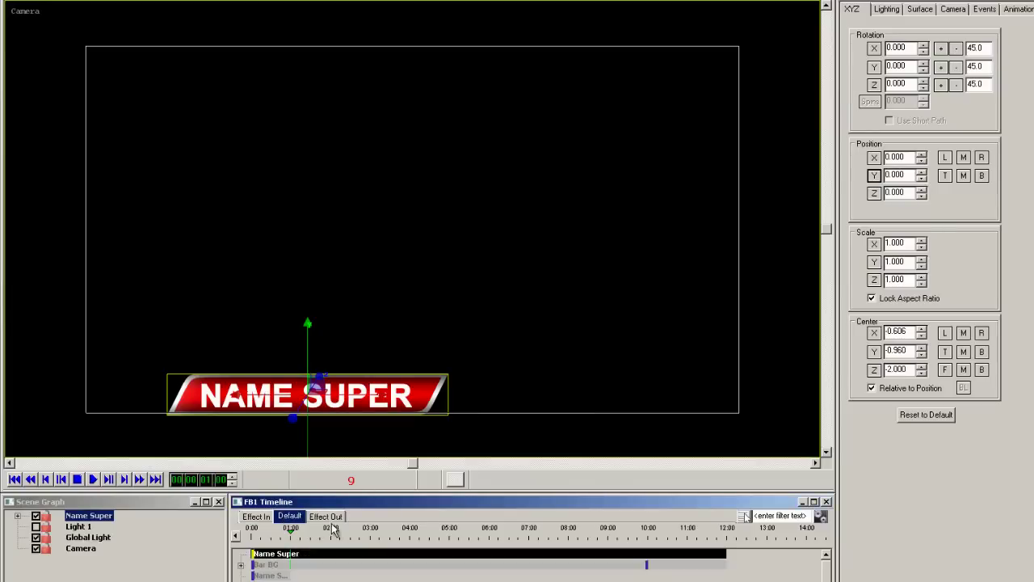
In the Effect Out transition, lower the Name Super group's Y position at 1:00 to move it below the frame.
click(327, 517)
click(922, 178)
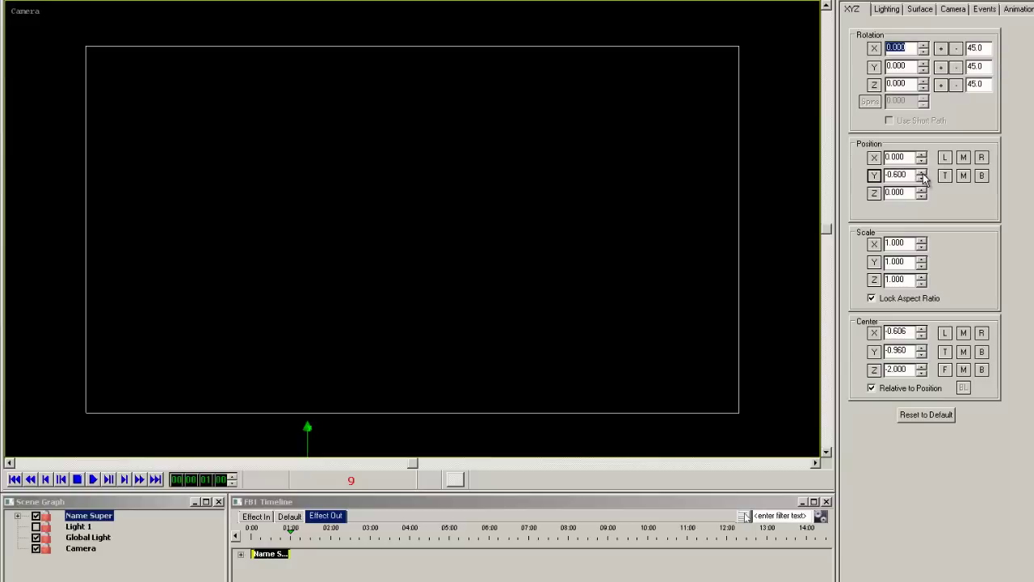
click(922, 172)
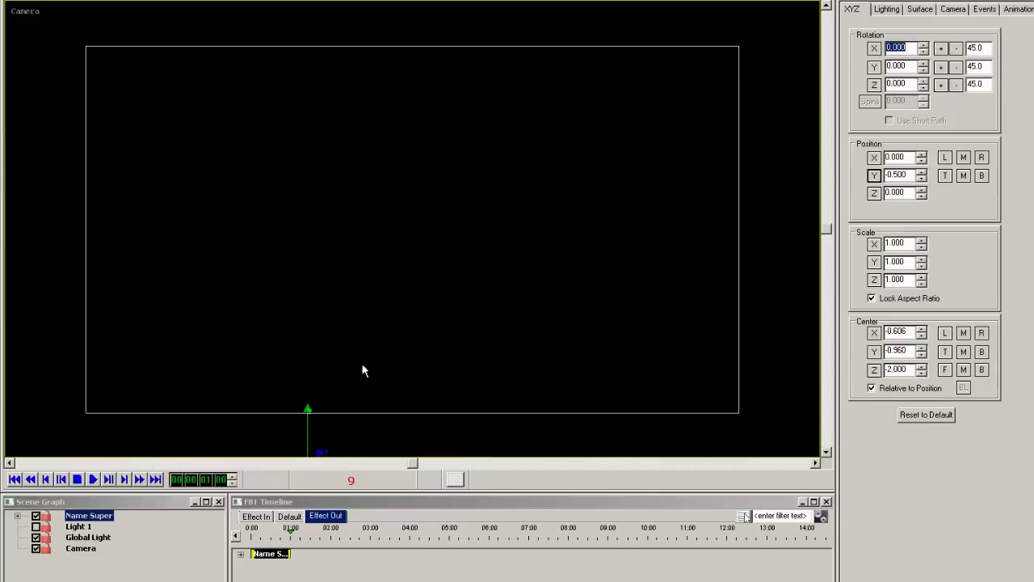
Apply an ease type to the Effect Out transition's start keyframe at 0:00 for the Name Super group.
click(18, 480)
right_click(255, 554)
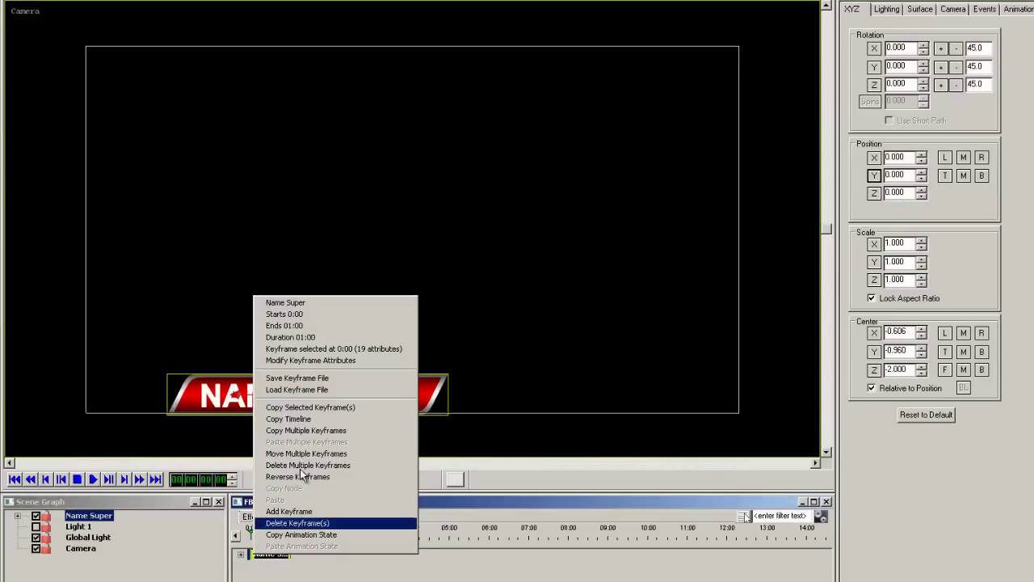
click(315, 360)
click(550, 277)
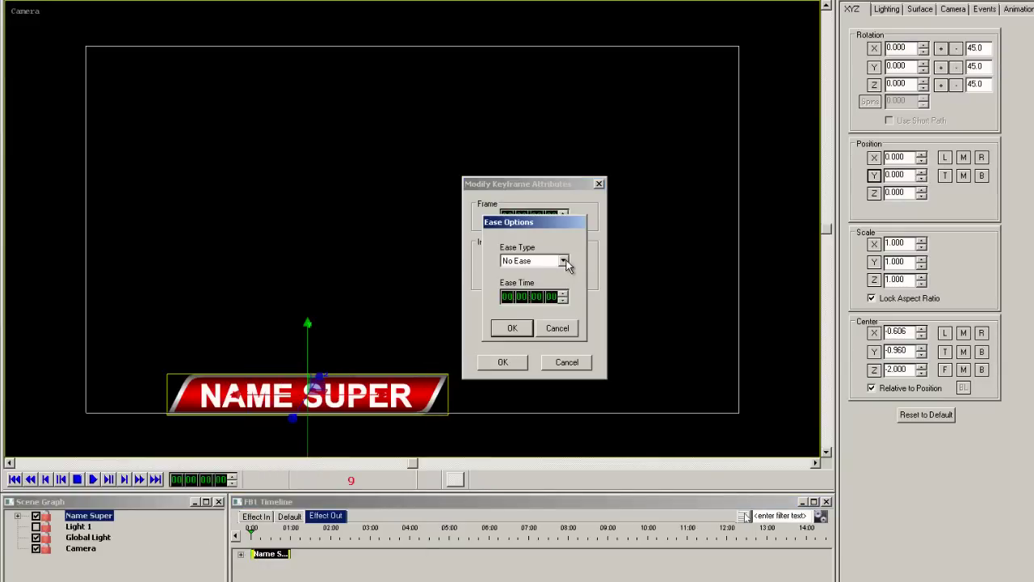
click(563, 260)
click(537, 288)
click(521, 331)
click(516, 364)
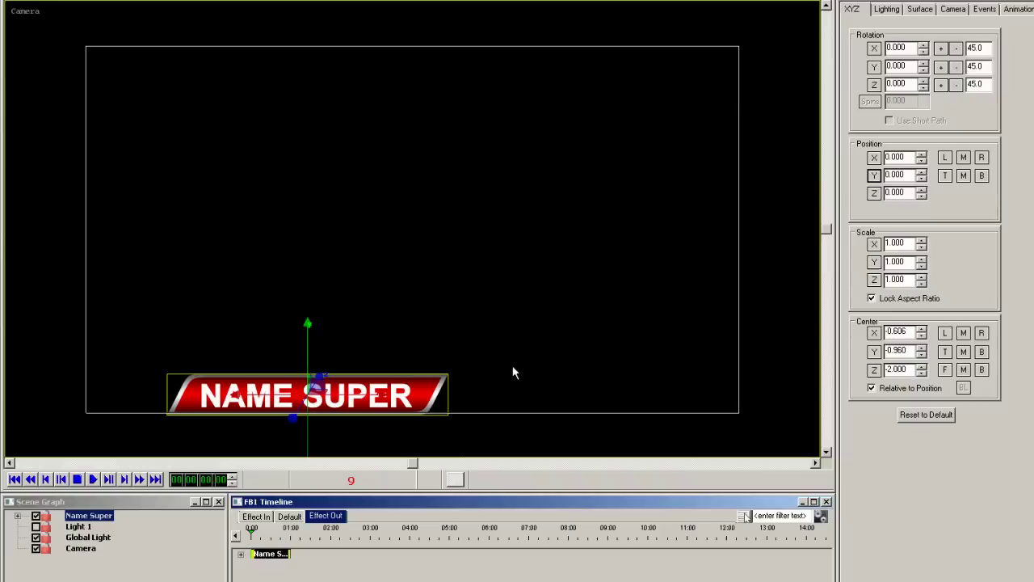
Return to the Default transition and save the scene as message 10.
click(291, 518)
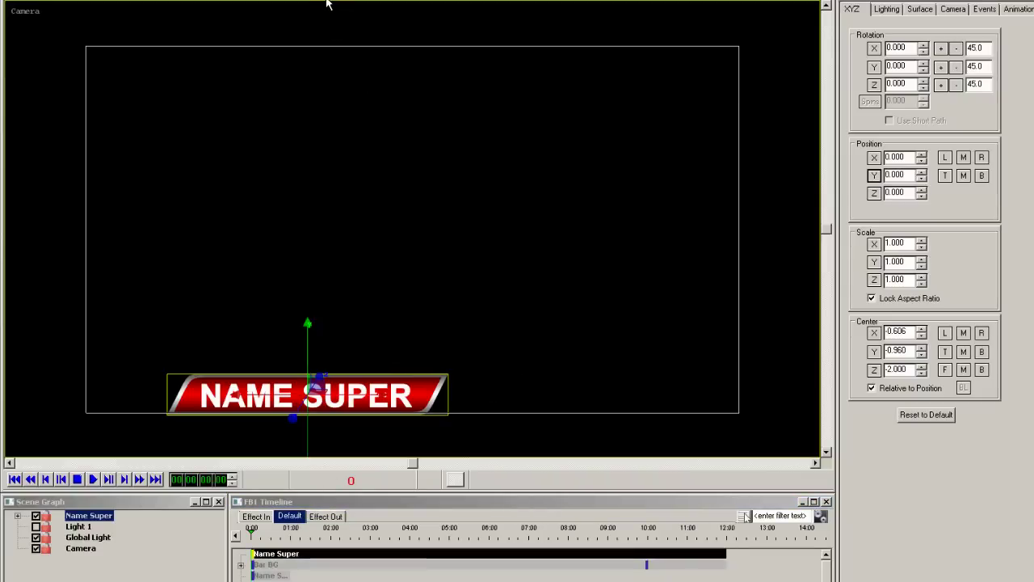
key(ctrl+s)
Replace the name text in the lower third with THIS IS A LONGER BAR to test the auto-sizing bar.
key(Tab)
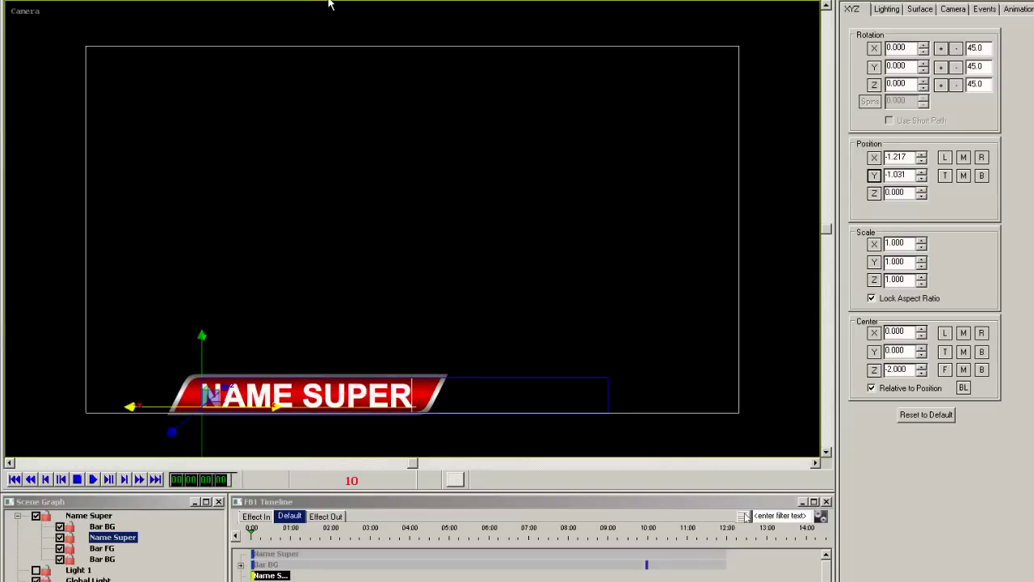
text(THIS IS A)
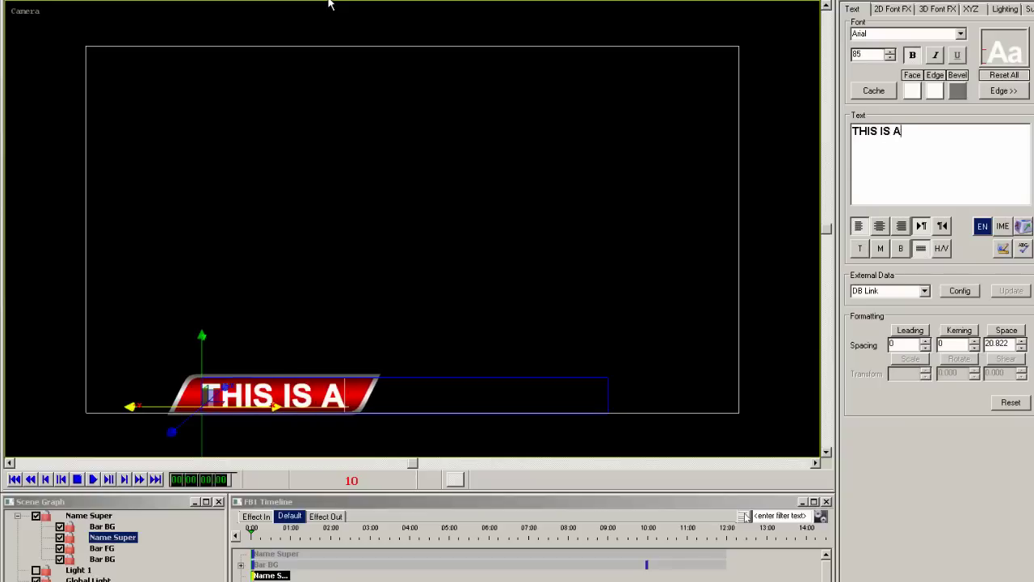
text( LONGER BAR)
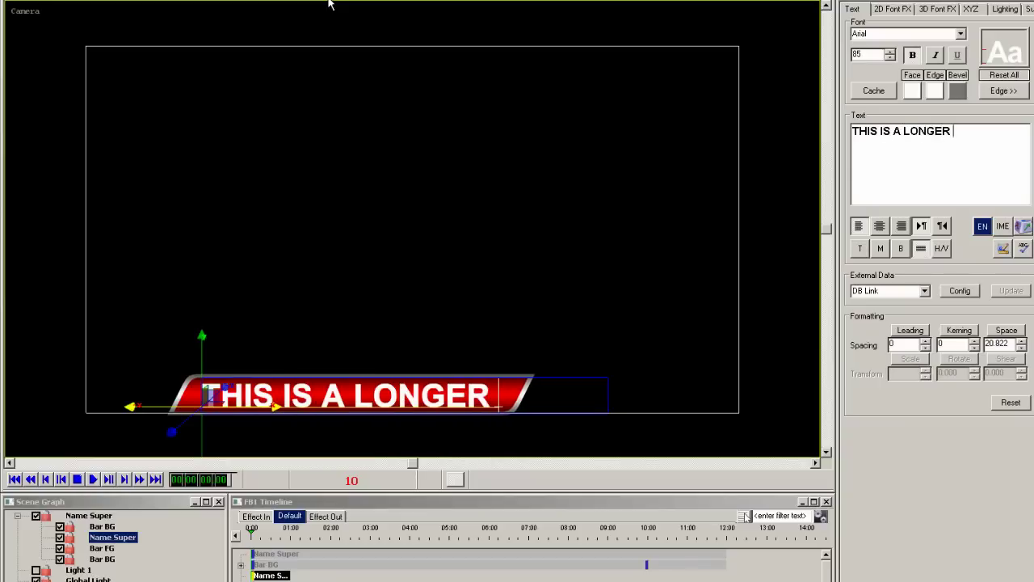